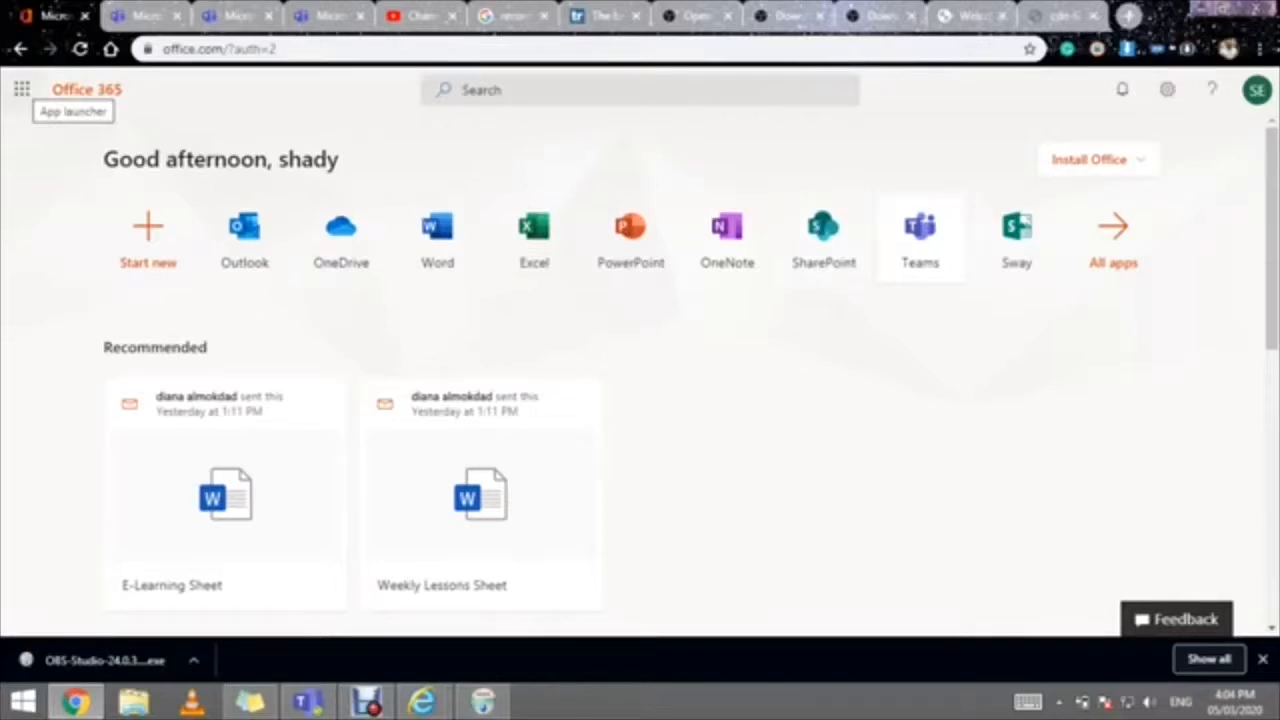
Step: Look over the Office 365 app launcher, and open Teams on the web to view its options for joining or creating a team
left_click(21, 89)
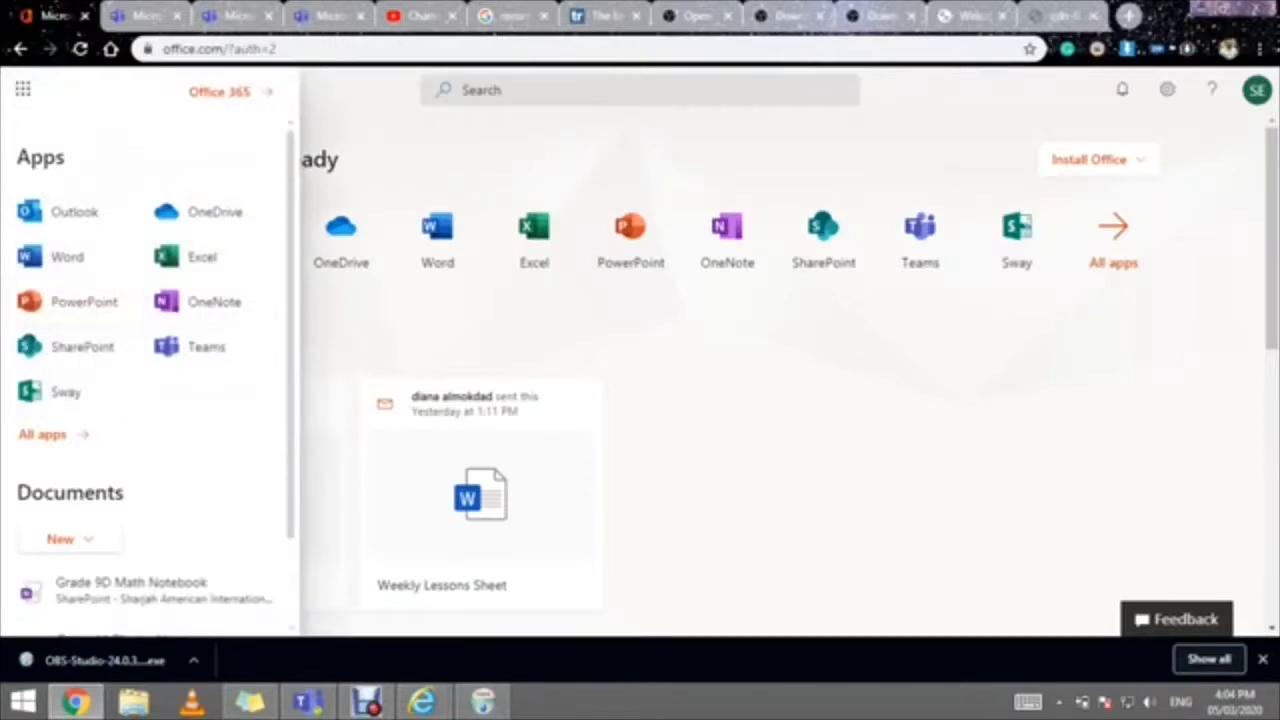
left_click(22, 89)
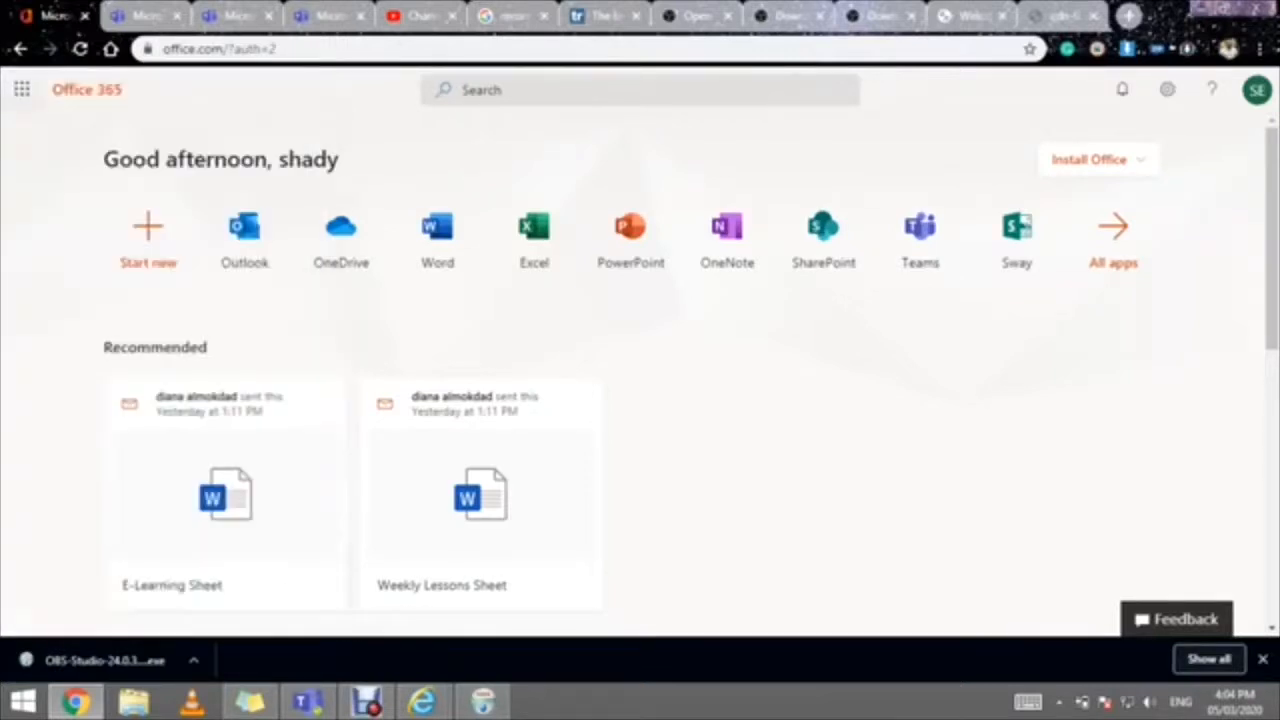
left_click(920, 238)
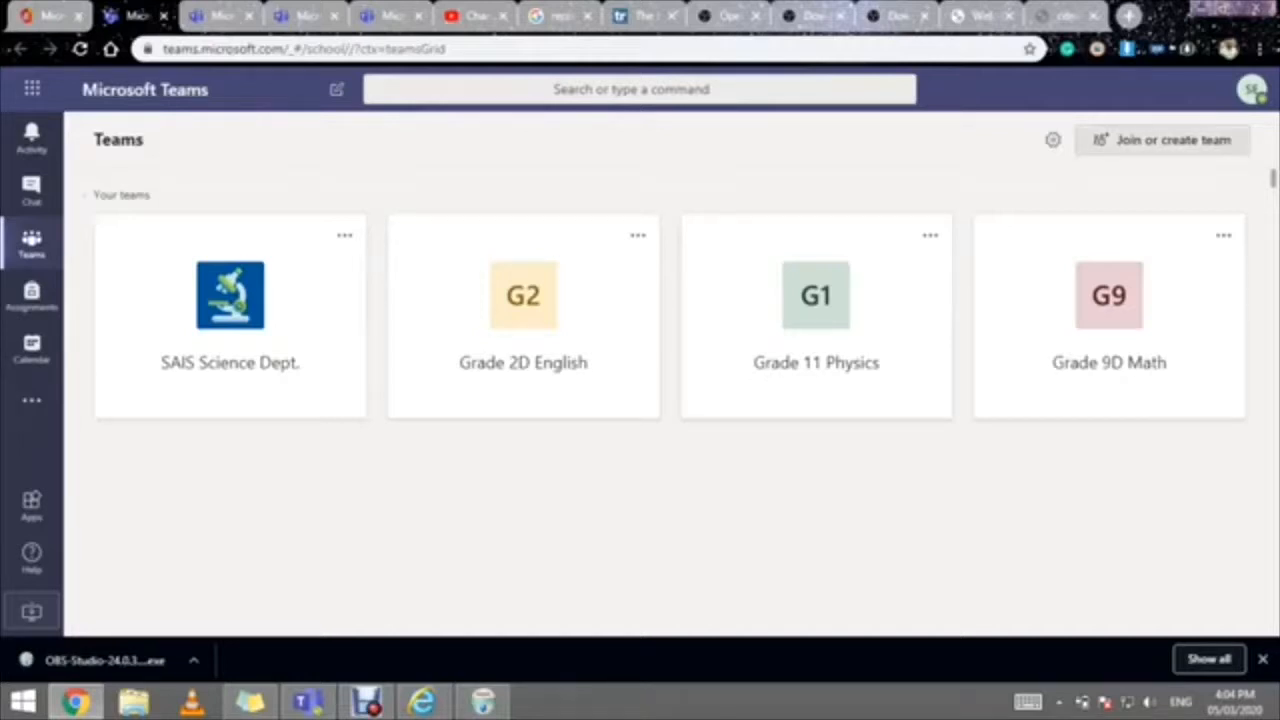
left_click(1160, 140)
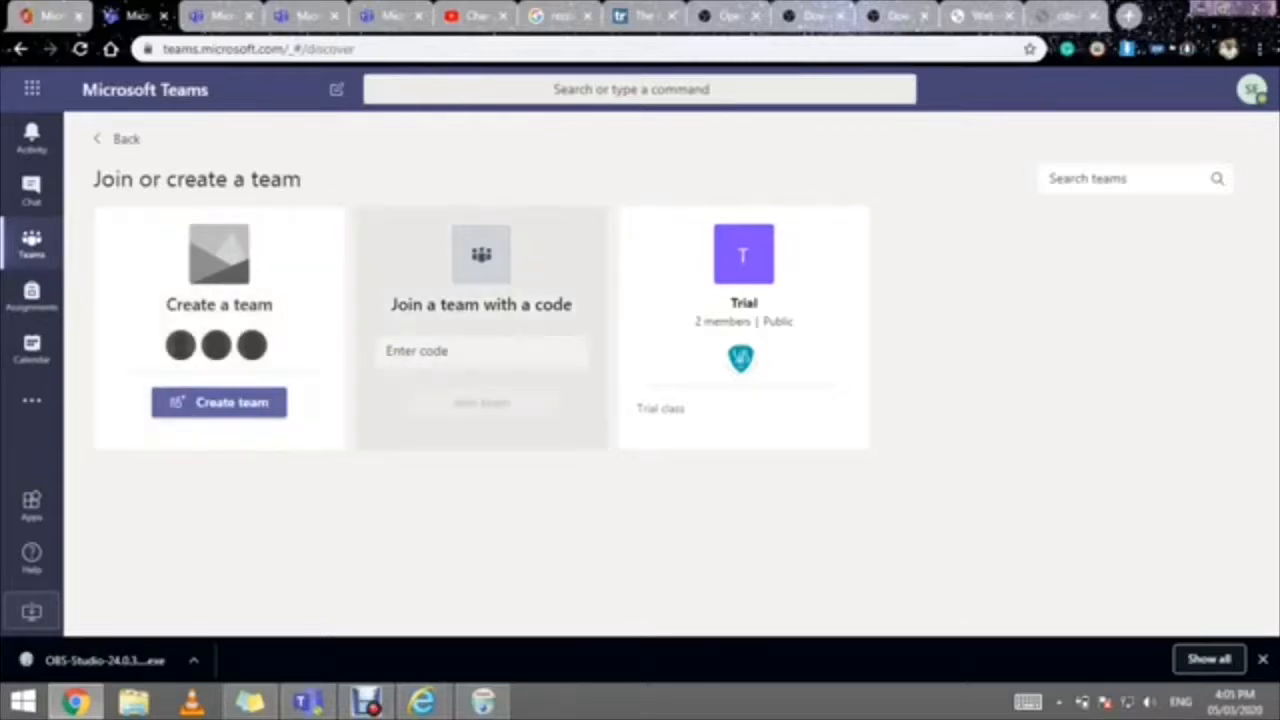
left_click(481, 351)
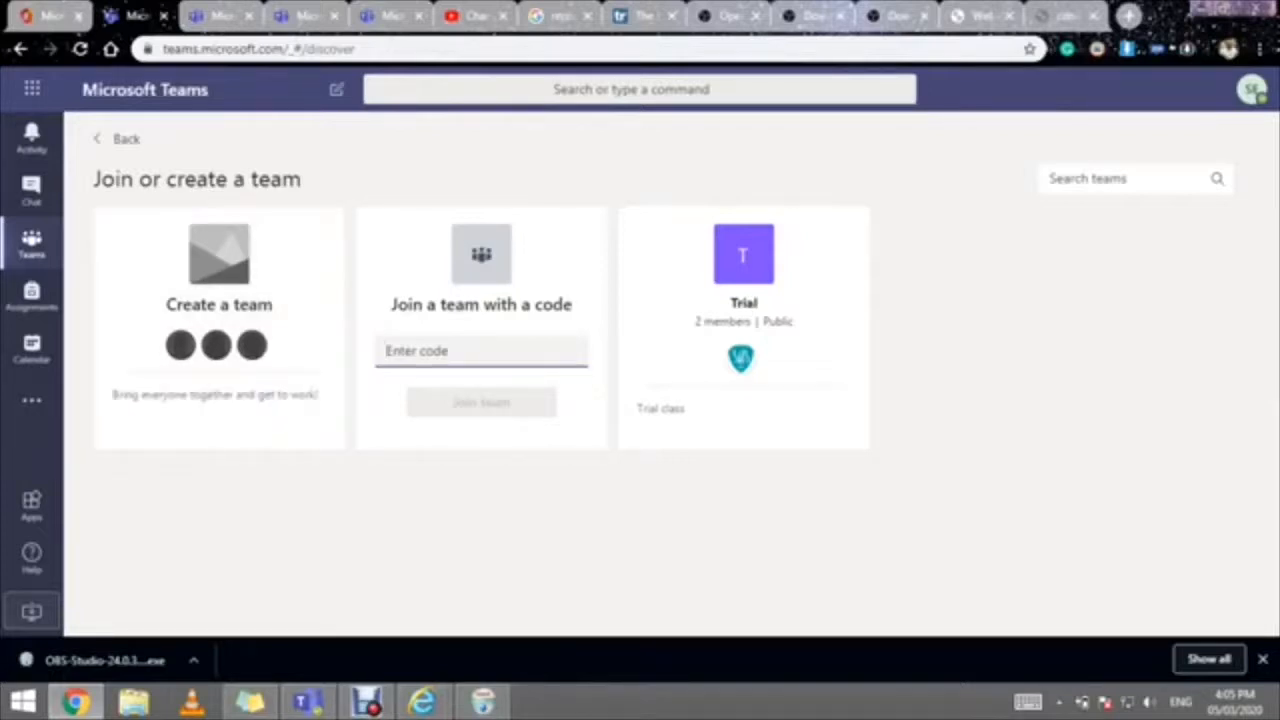
Step: Switch to the Microsoft Teams desktop app and start creating a new team
left_click(308, 702)
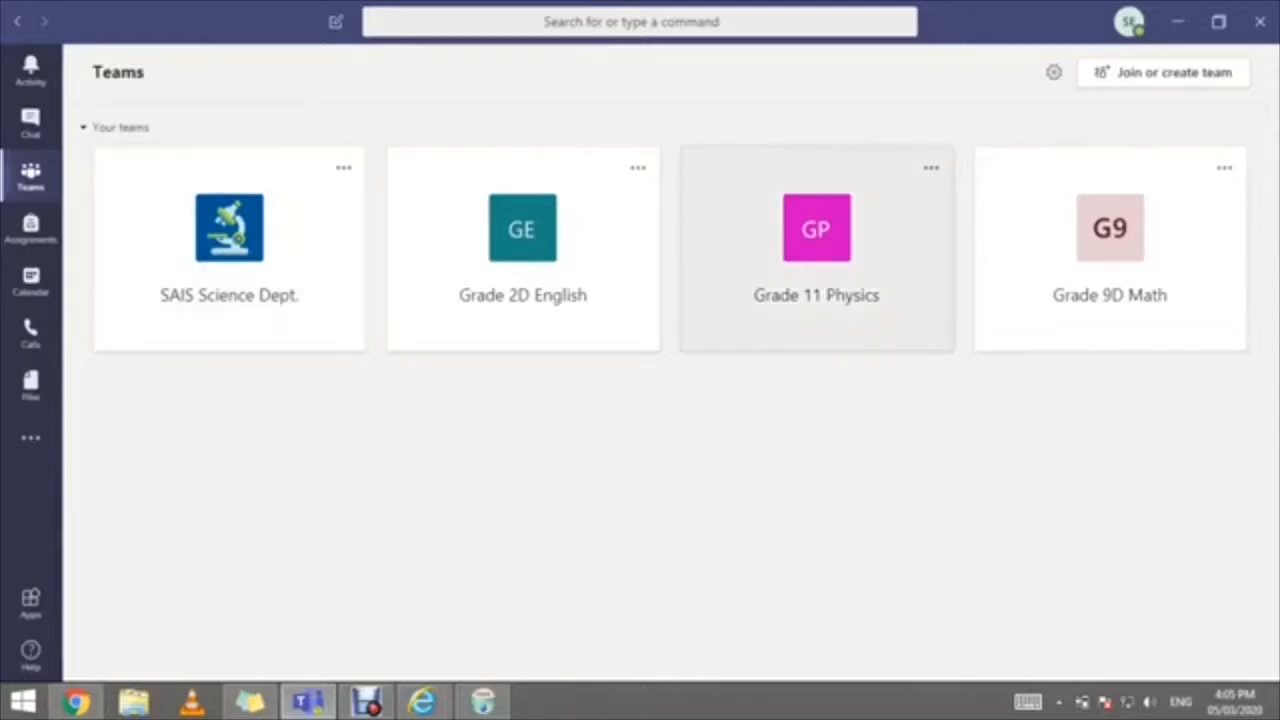
left_click(1163, 72)
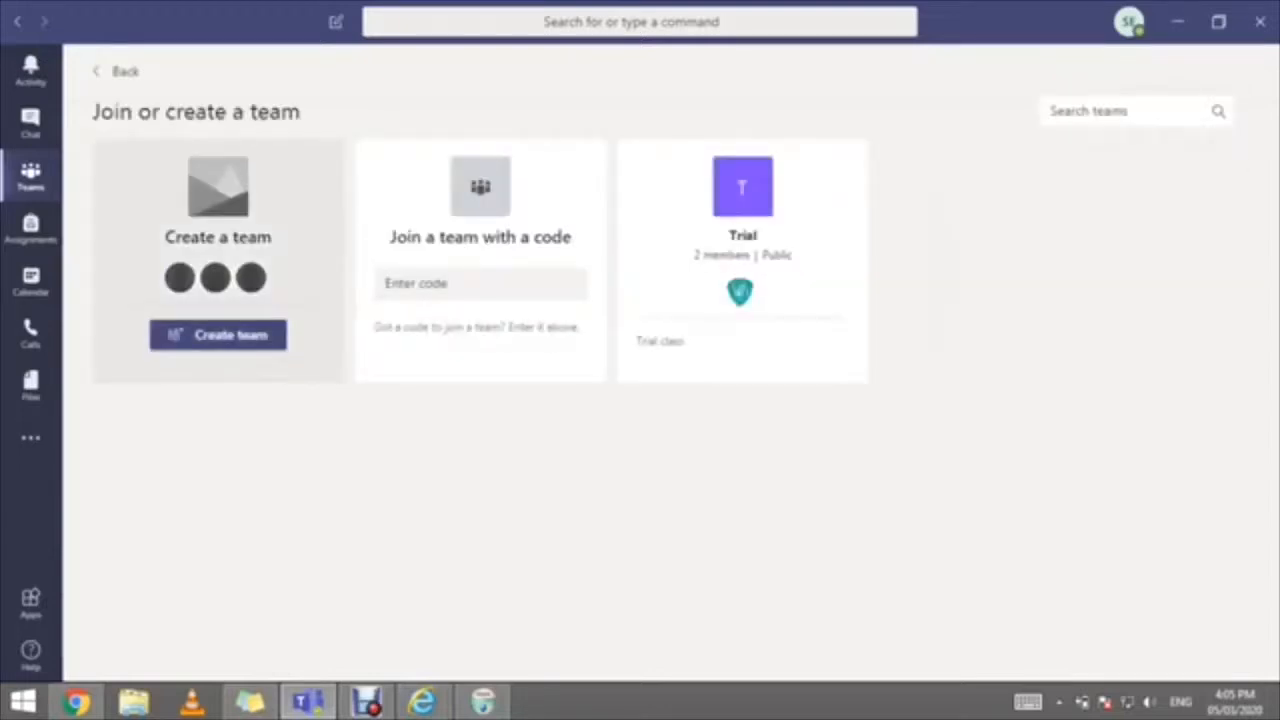
left_click(218, 335)
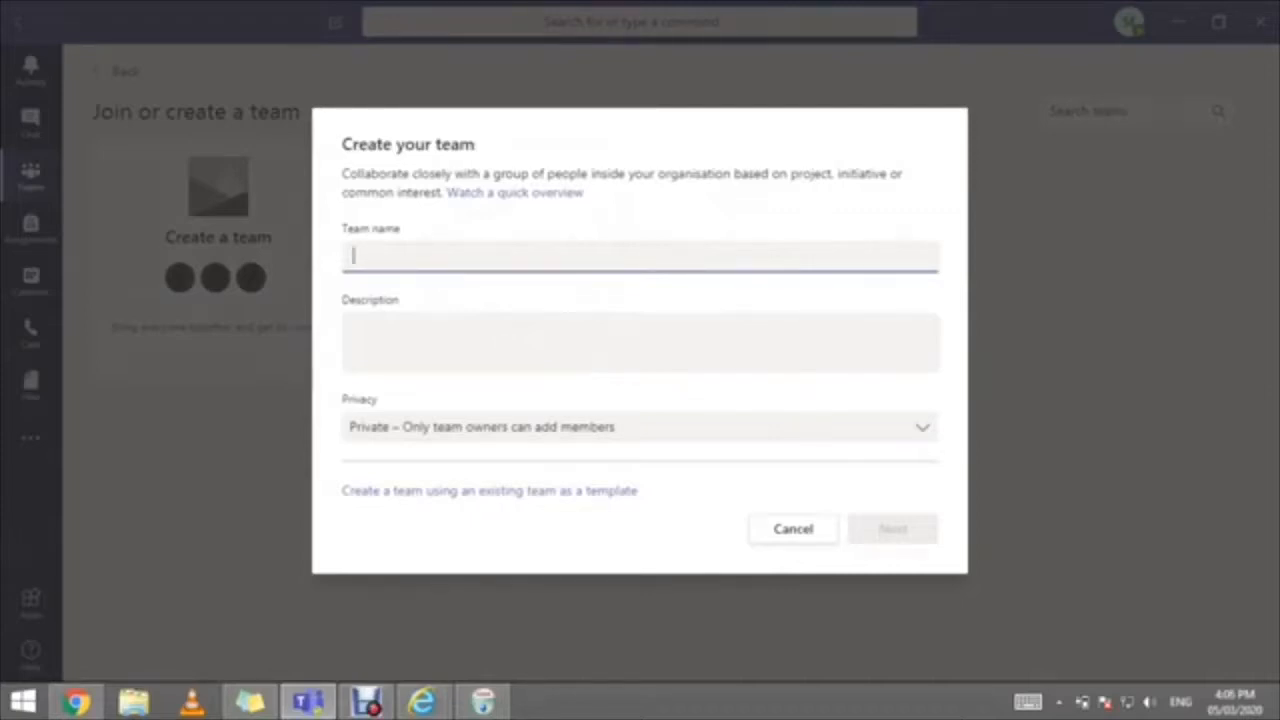
Step: Name the new team "Grade 9 D- Biology"
type("Biology")
key("Left")
key("Left")
key("Left")
key("Left")
key("Left")
key("Left")
key("Left")
key("Left")
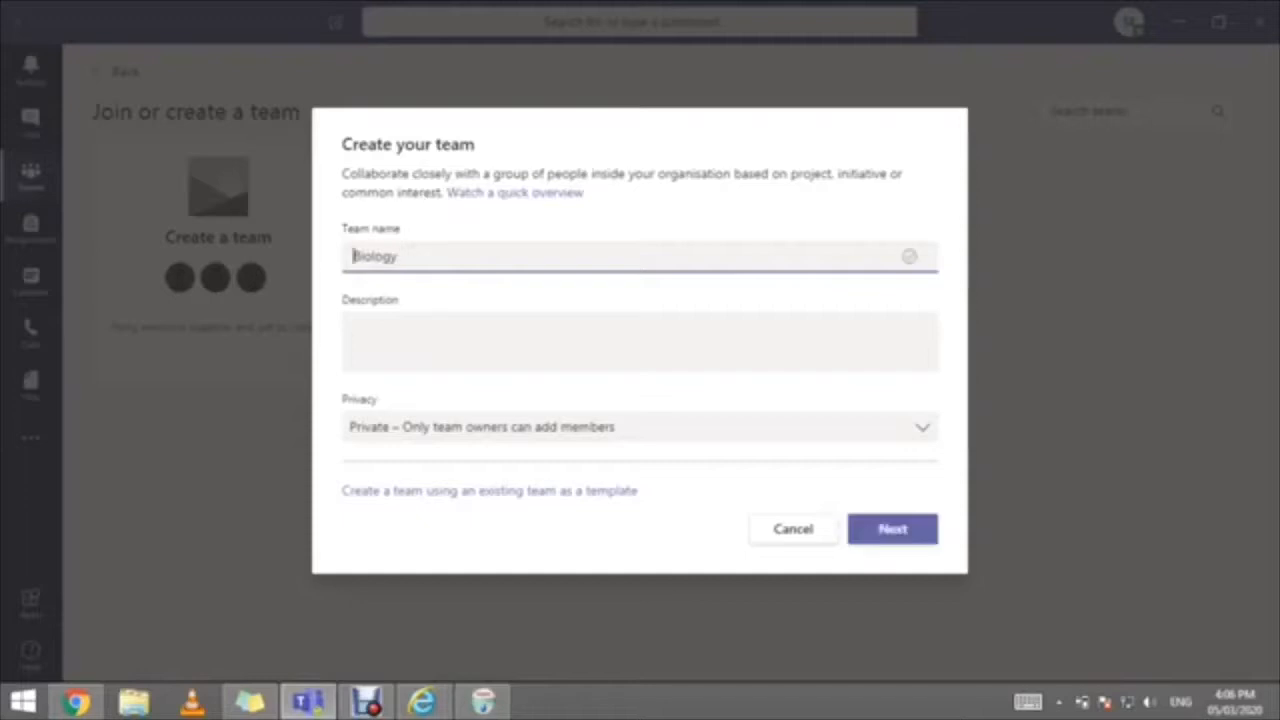
type("Grade 9 D-")
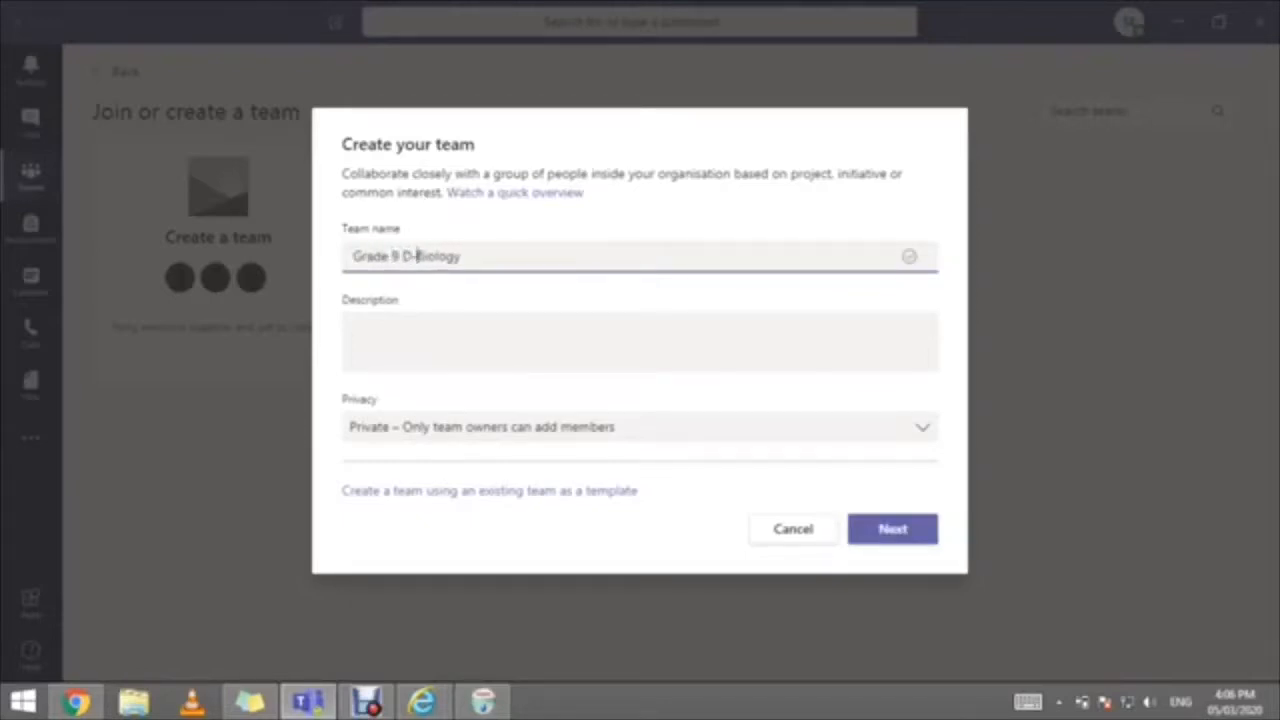
Step: Leave the description empty, set the privacy to "Private – Only team owners can add members" and create the team
left_click(354, 327)
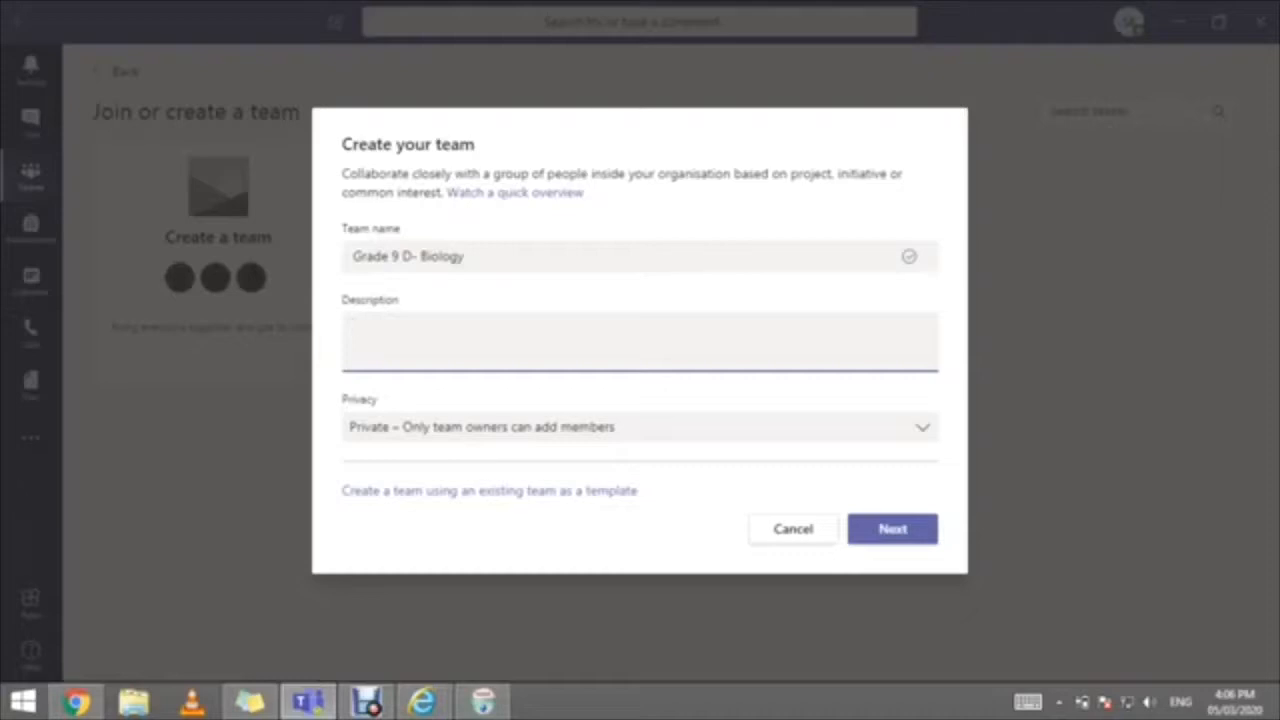
left_click(640, 427)
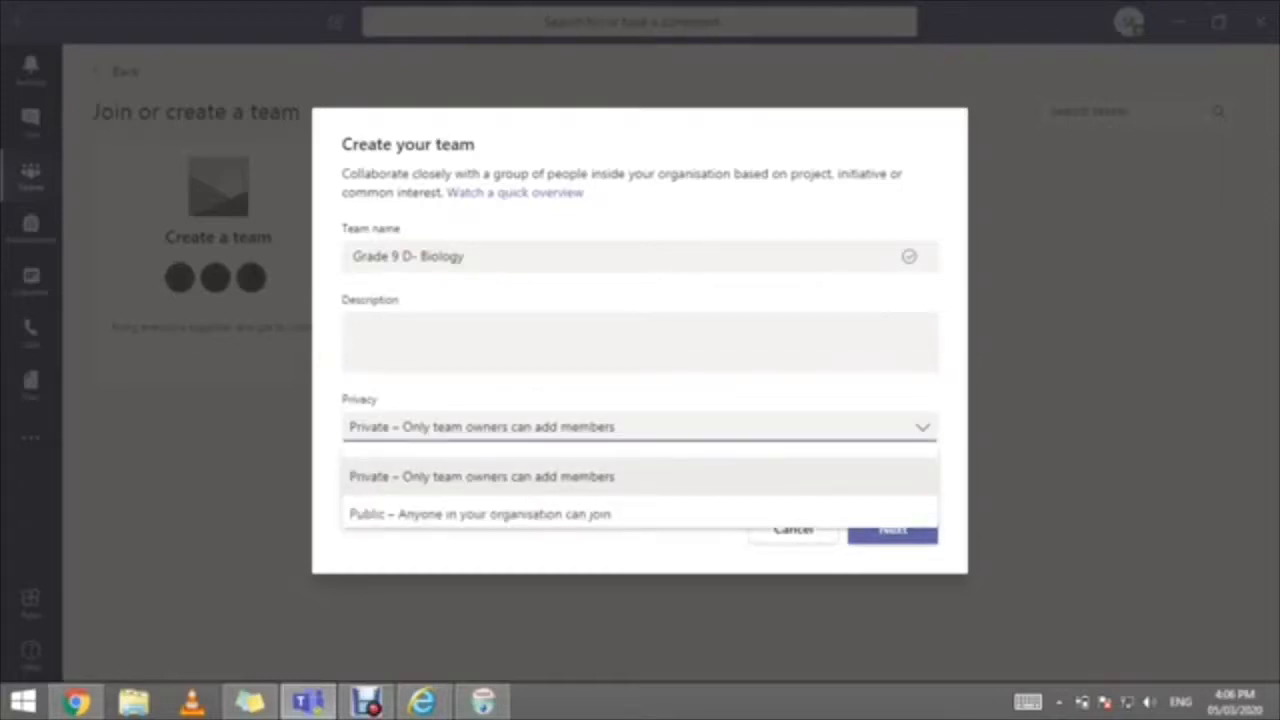
left_click(640, 427)
left_click(640, 427)
left_click(482, 477)
left_click(893, 529)
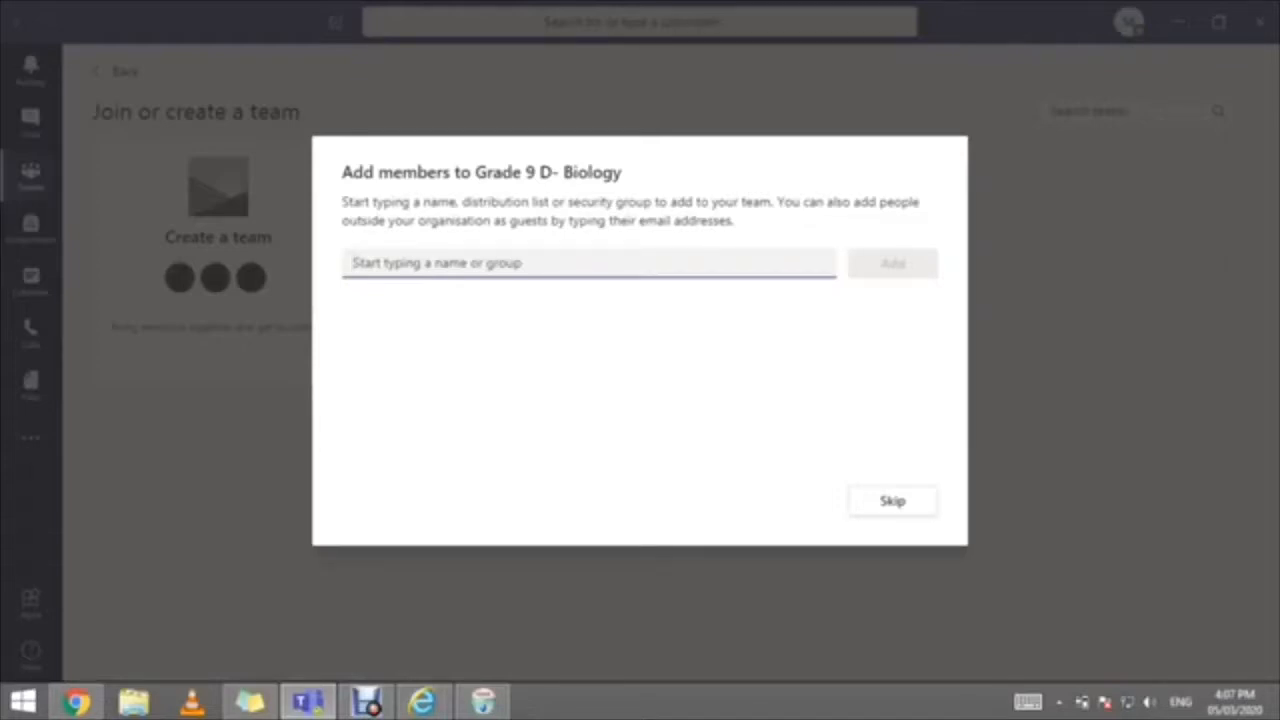
Step: Look up a colleague by name for the new team's membership, and skip adding members
type("rasha")
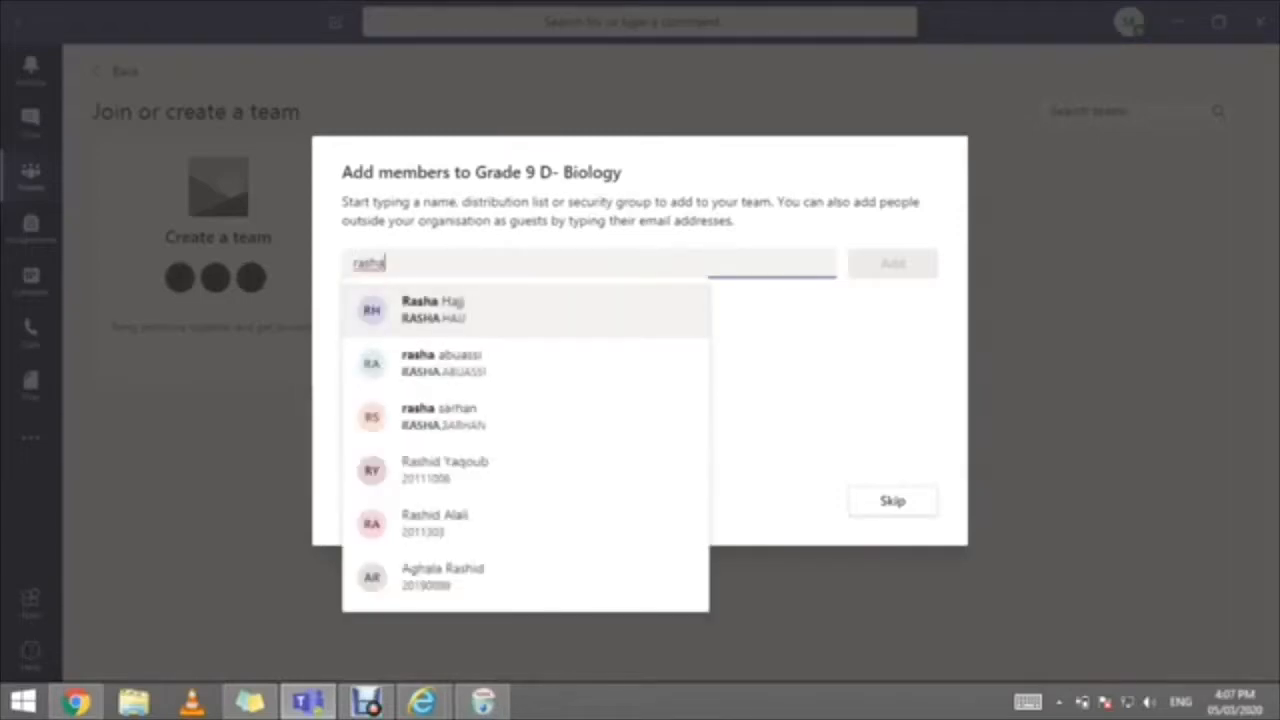
key("Return")
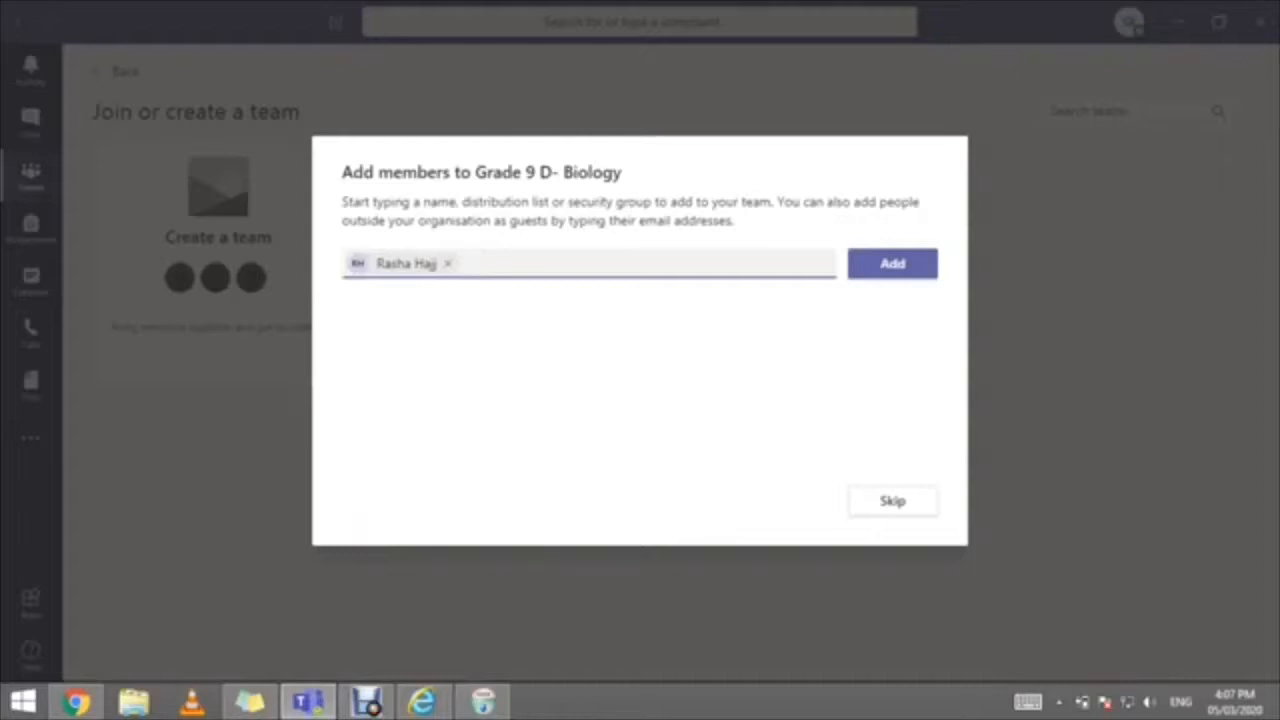
key("Return")
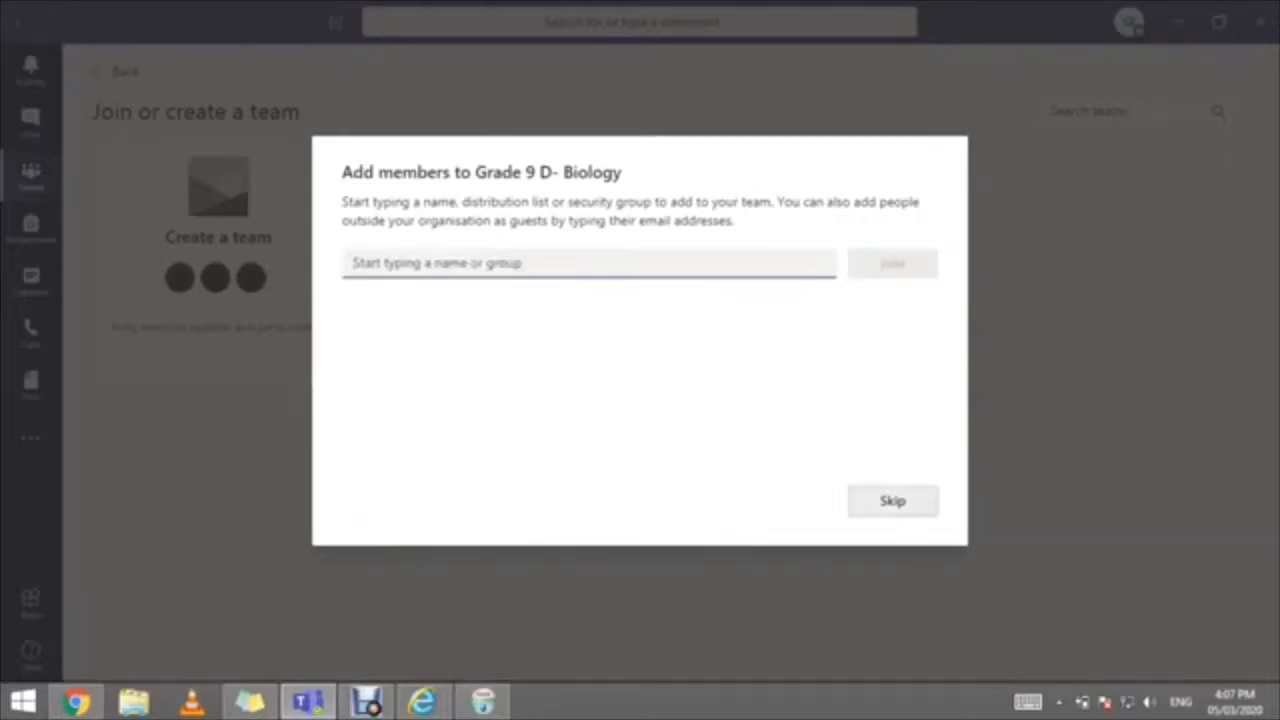
left_click(893, 501)
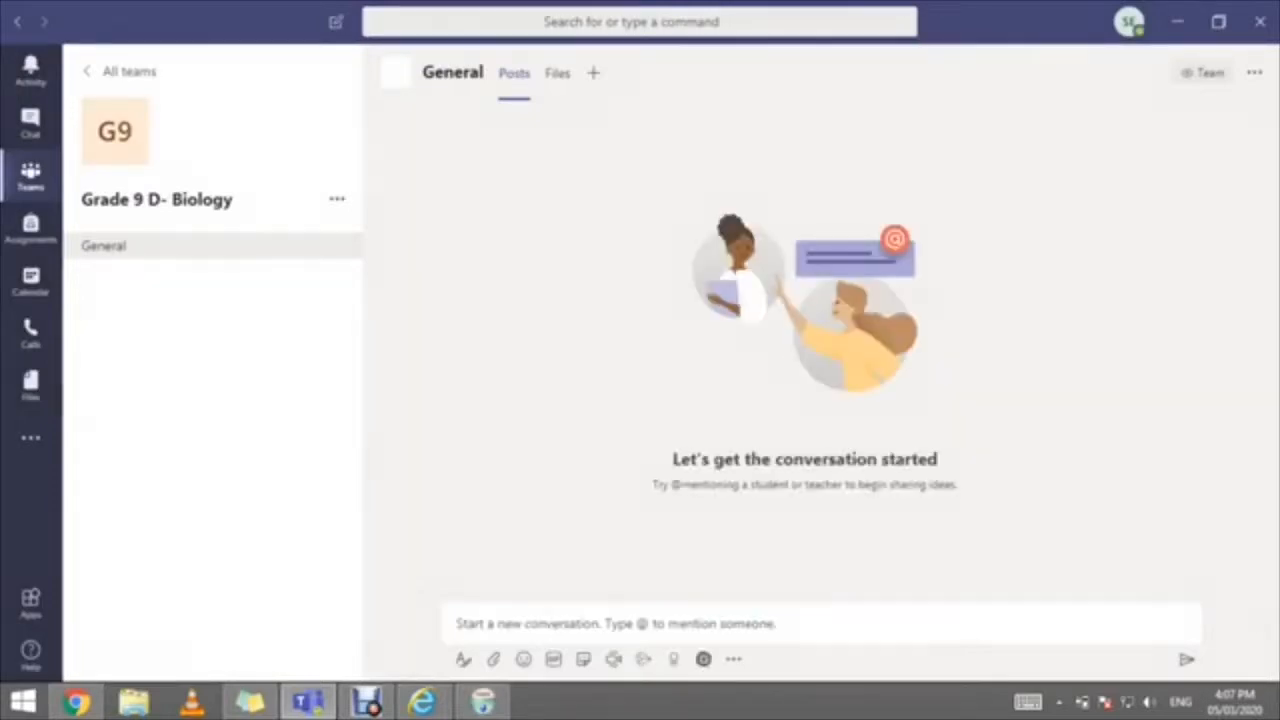
Step: Examine the dialog for adding members to the Grade 9 D- Biology team and close it
left_click(337, 199)
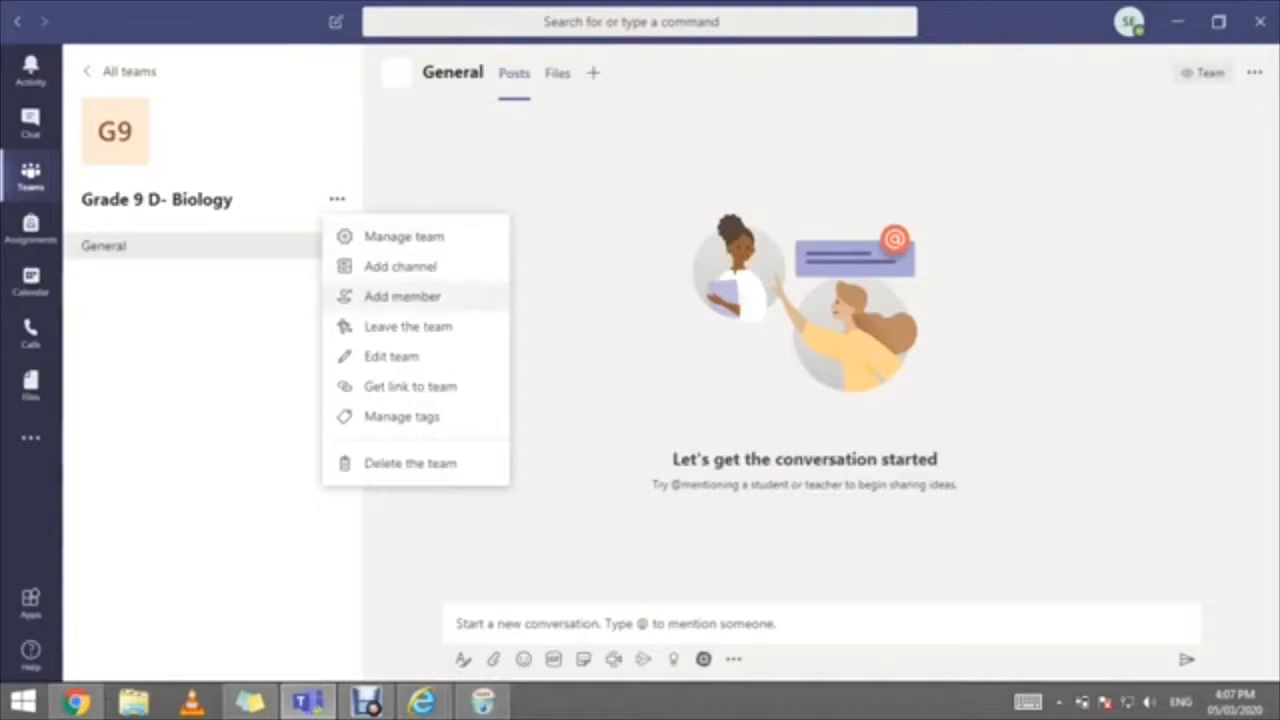
left_click(402, 296)
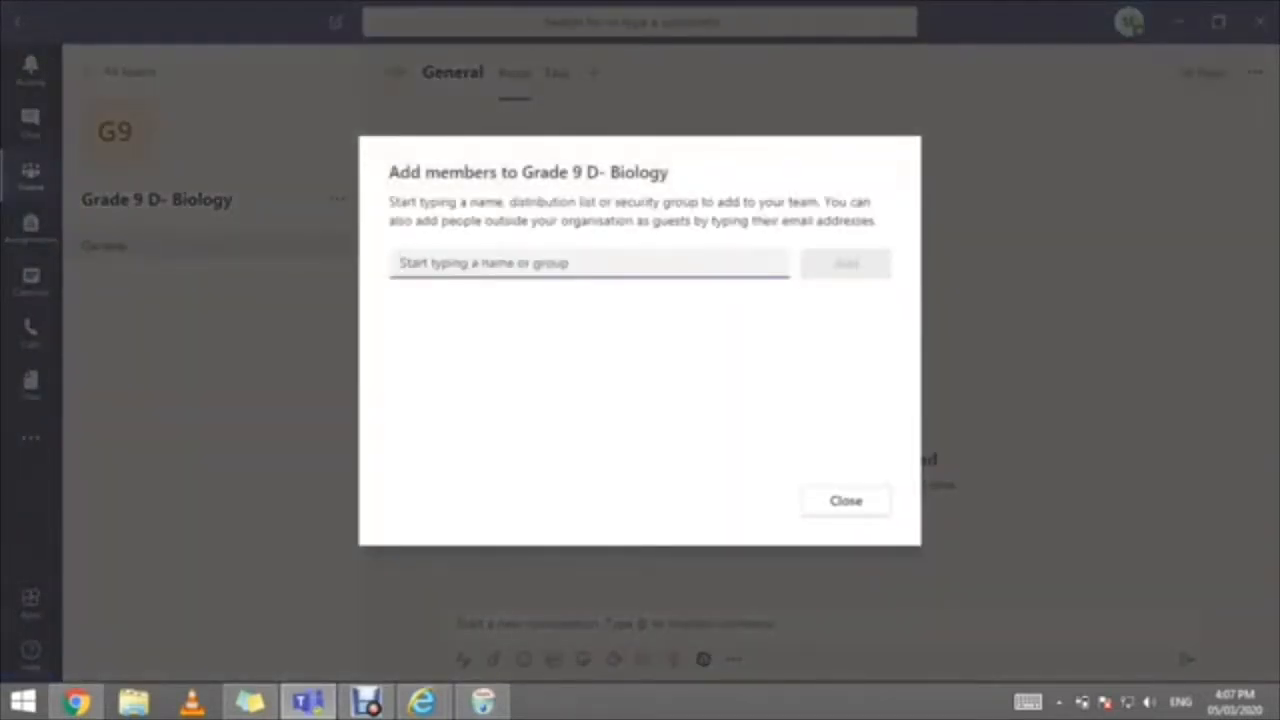
left_click(845, 500)
Step: View the shareable link to the Grade 9 D- Biology team and dismiss it without copying
left_click(337, 199)
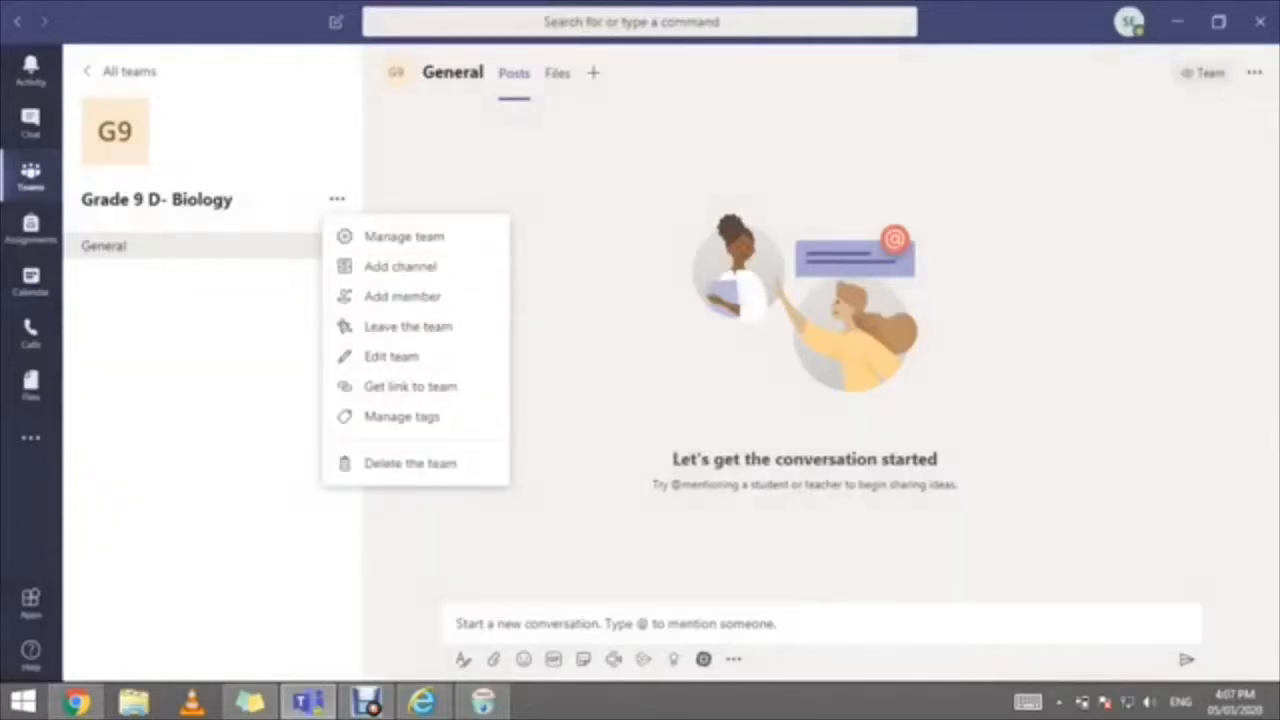
left_click(337, 199)
left_click(337, 199)
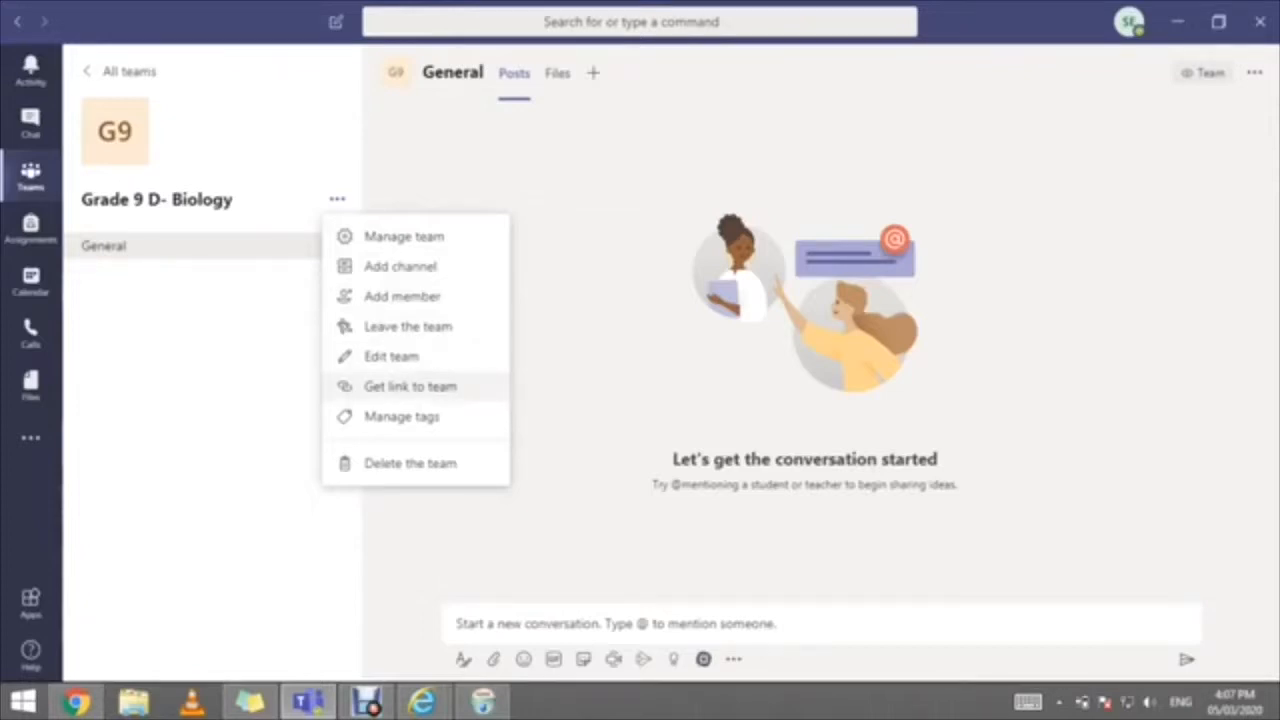
left_click(410, 387)
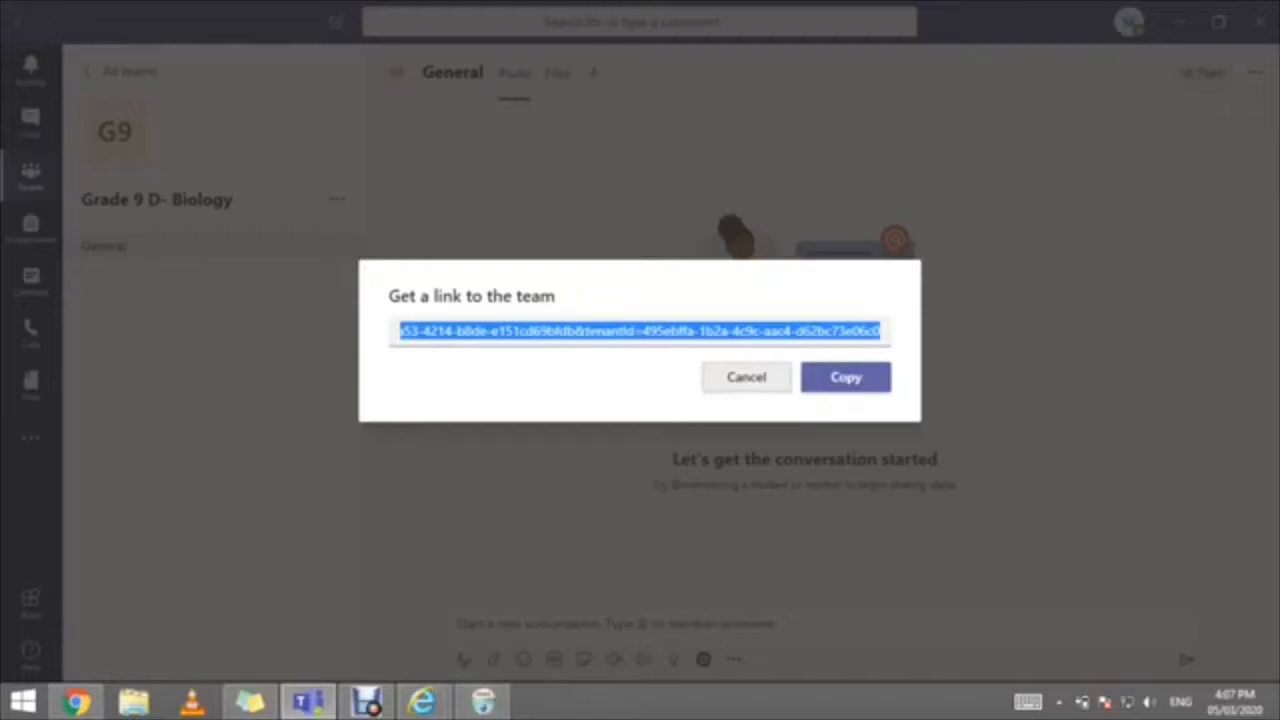
left_click(746, 377)
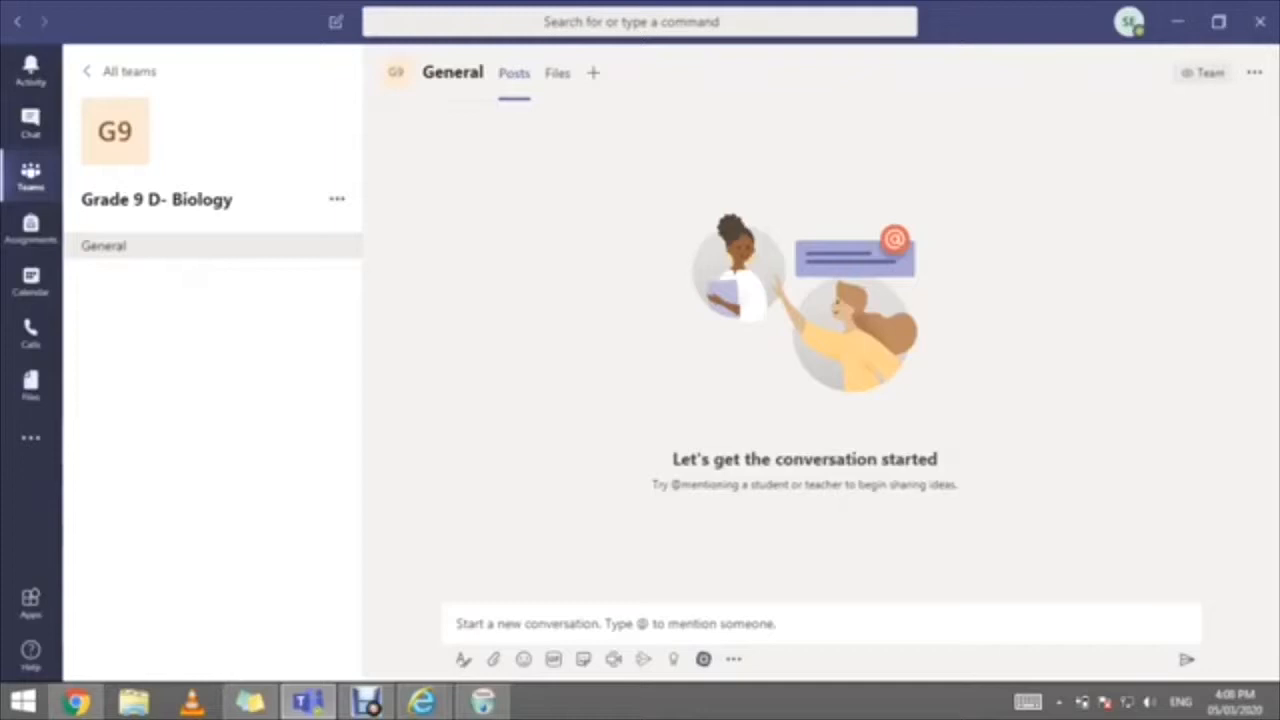
Step: Generate a team code in the settings of the Grade 9 D- Biology team
left_click(337, 199)
left_click(386, 157)
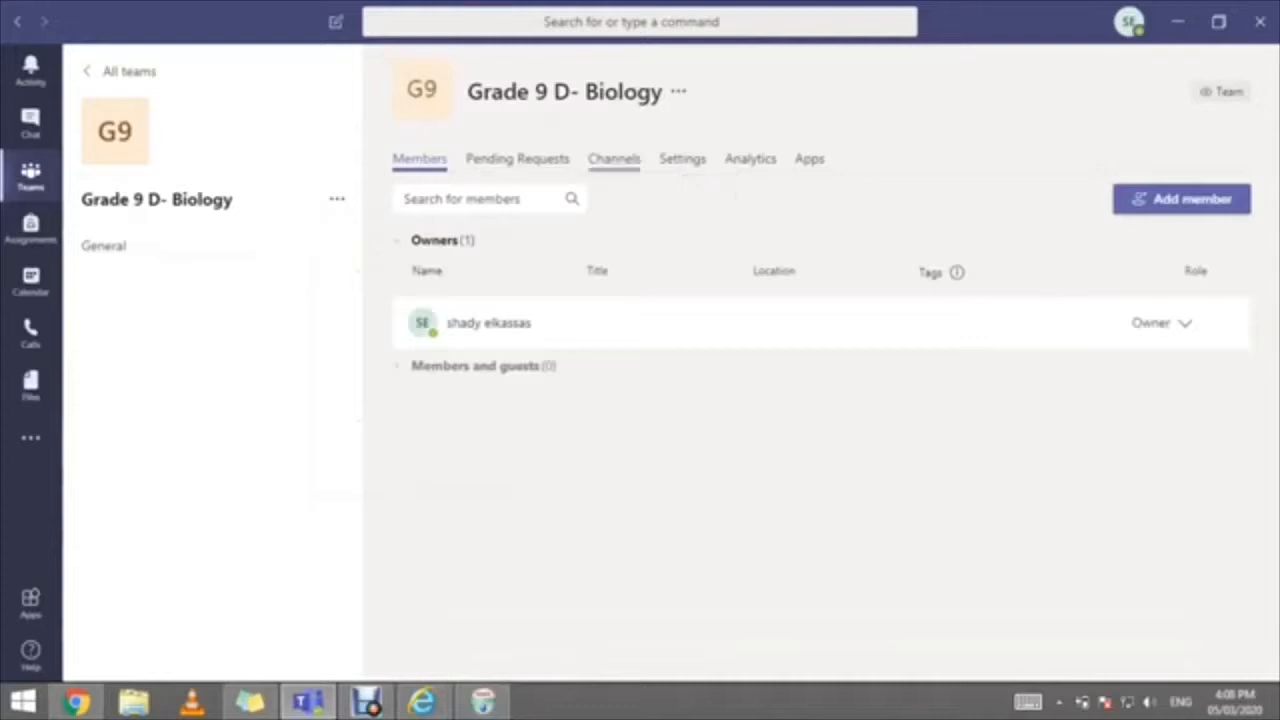
left_click(682, 158)
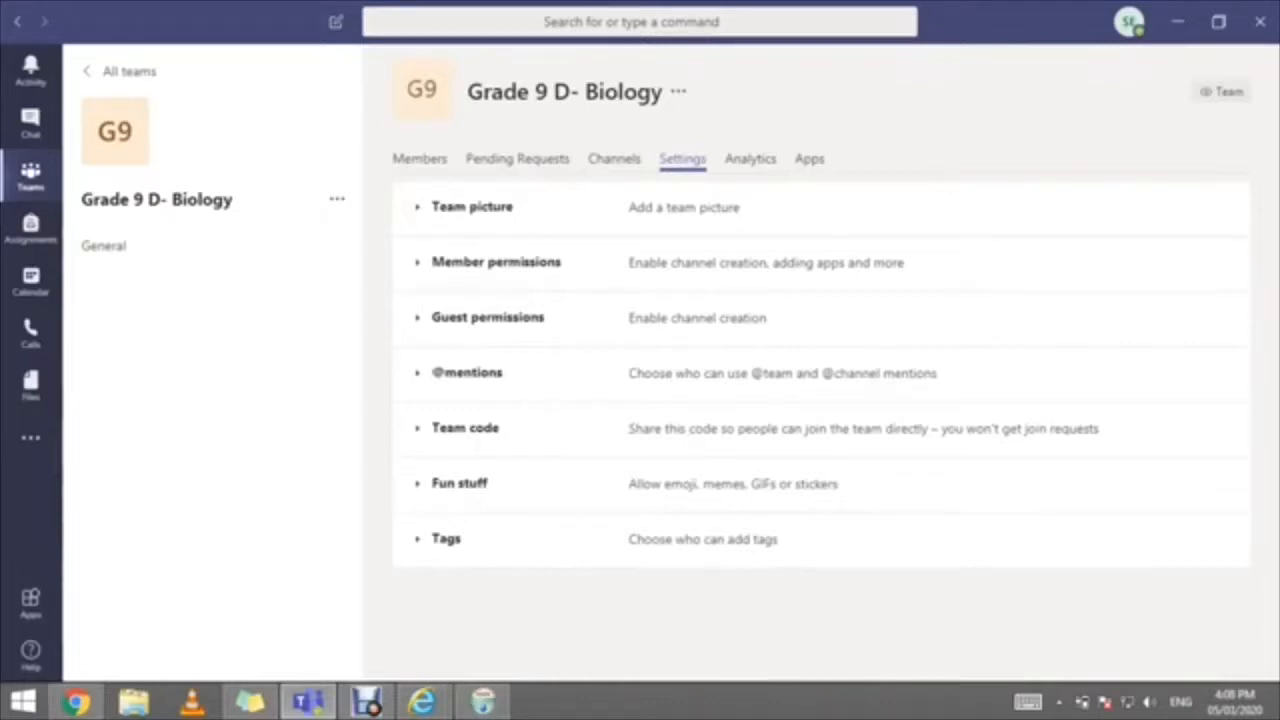
left_click(465, 428)
left_click_drag(432, 428, 500, 428)
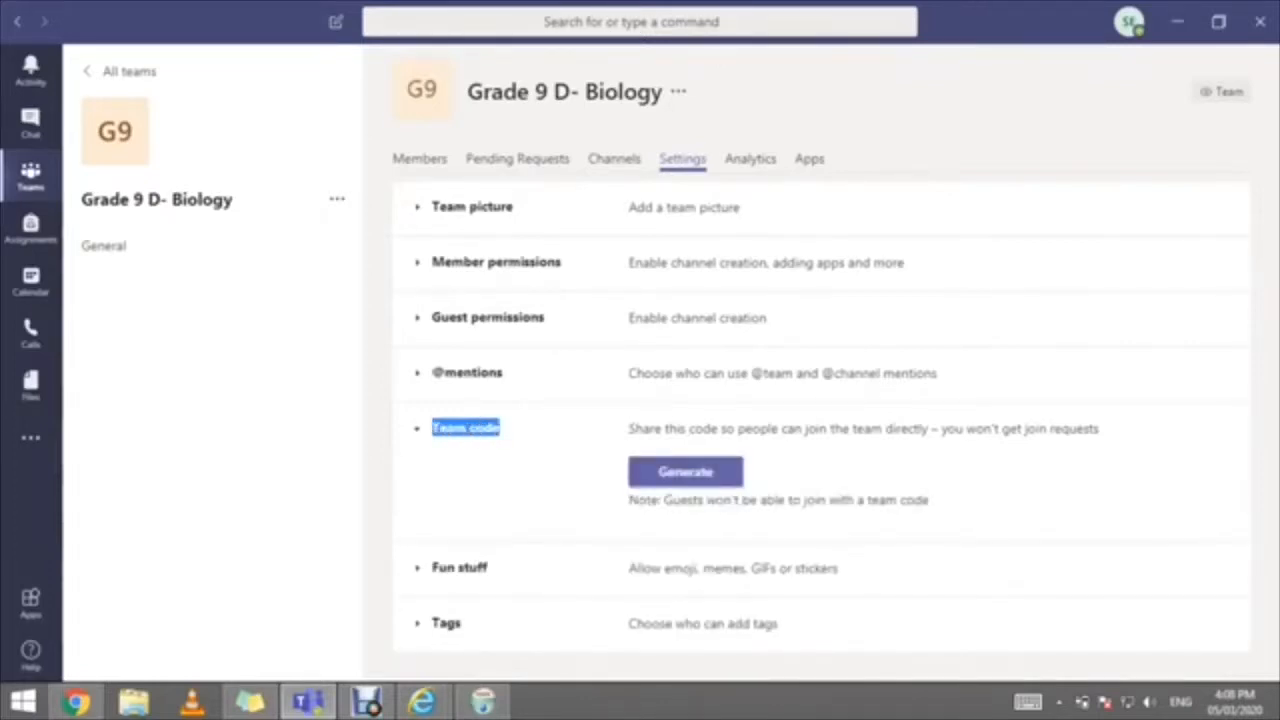
left_click(465, 428)
left_click(465, 428)
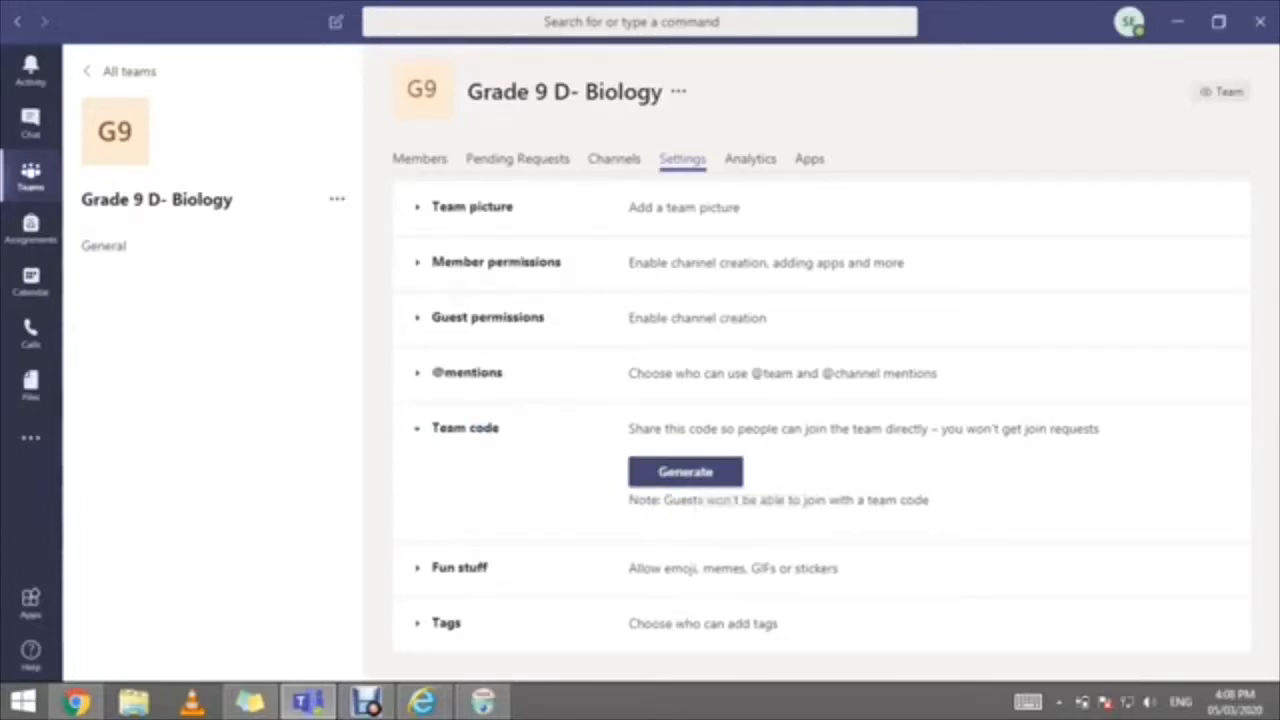
left_click(685, 472)
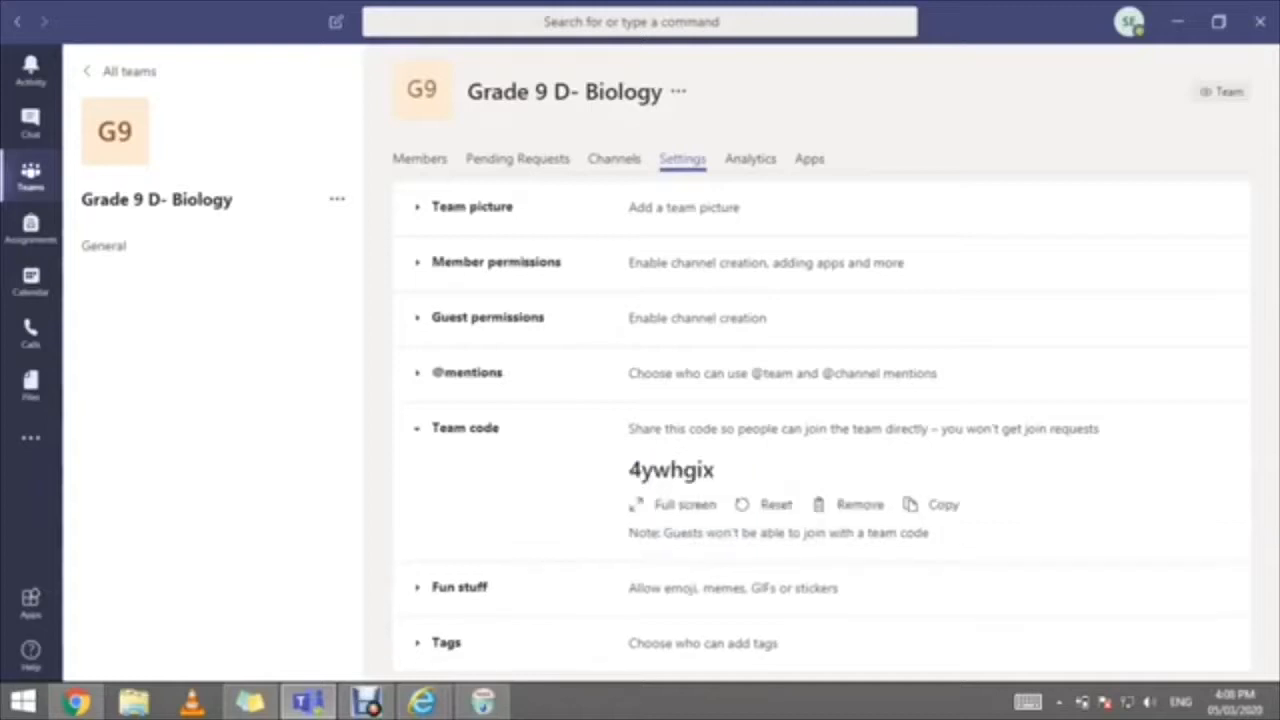
Step: Highlight the generated team code and return to the team's General channel
double_click(672, 470)
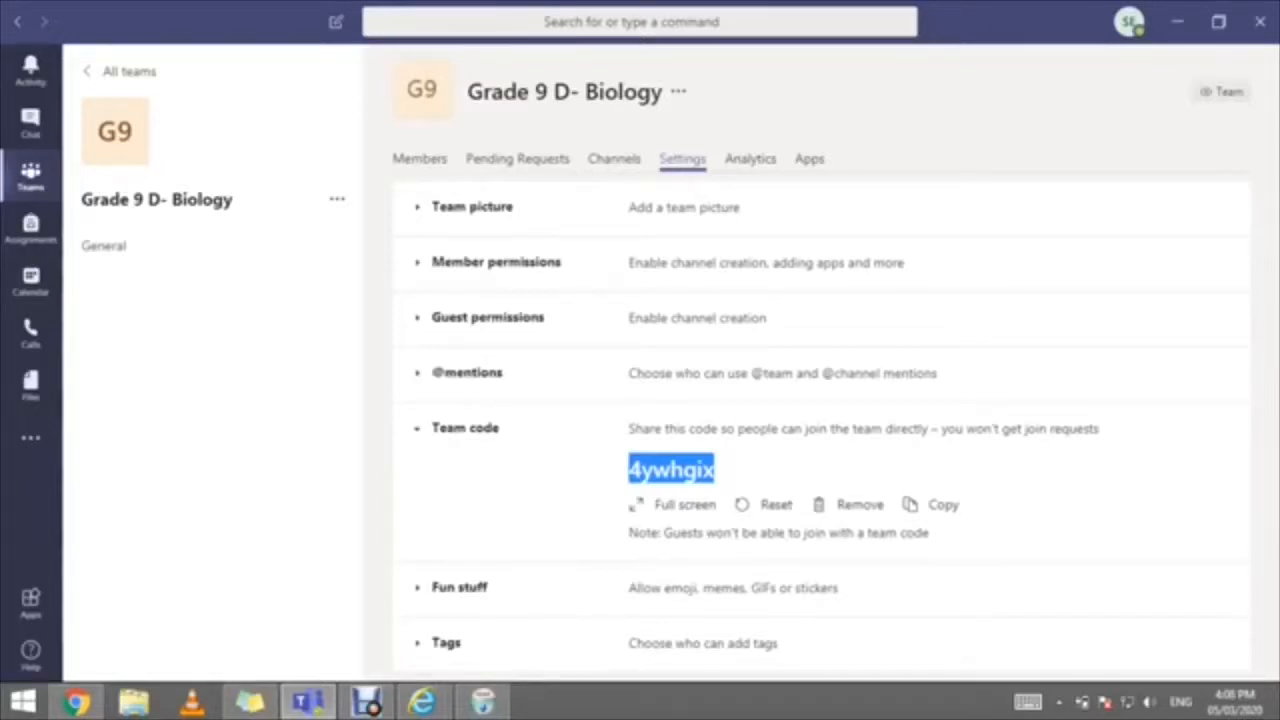
triple_click(672, 469)
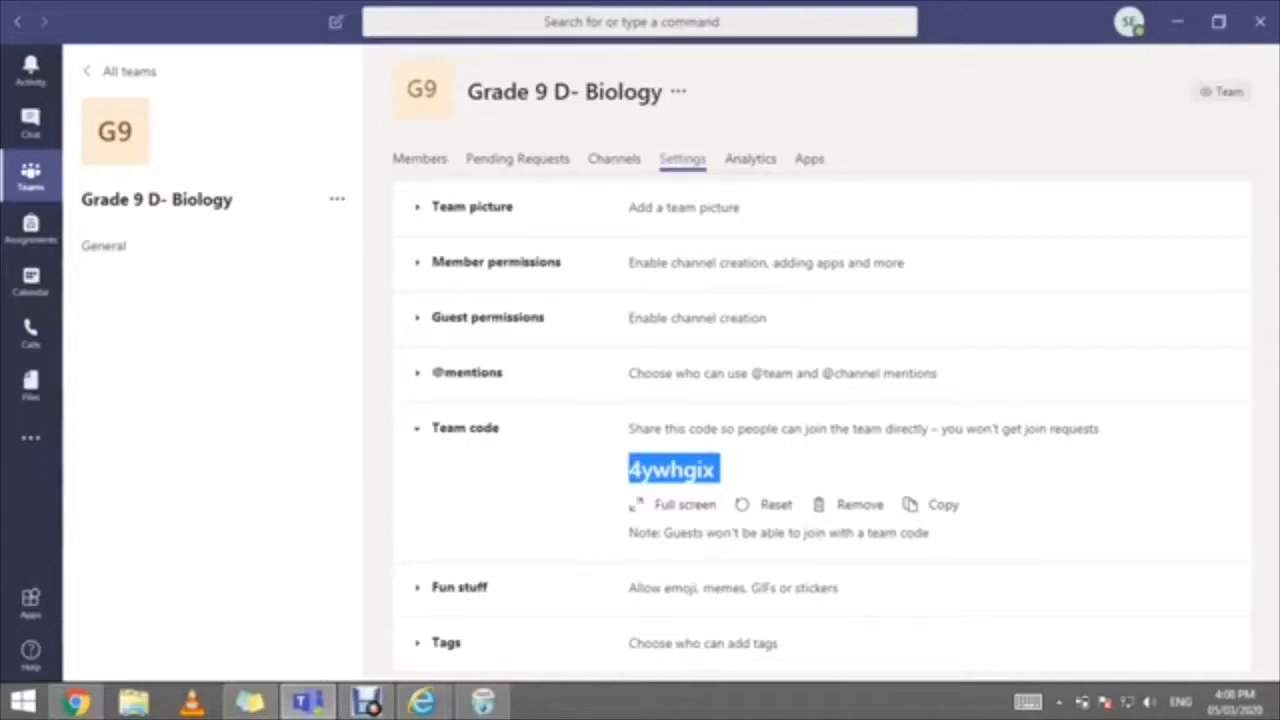
left_click(104, 246)
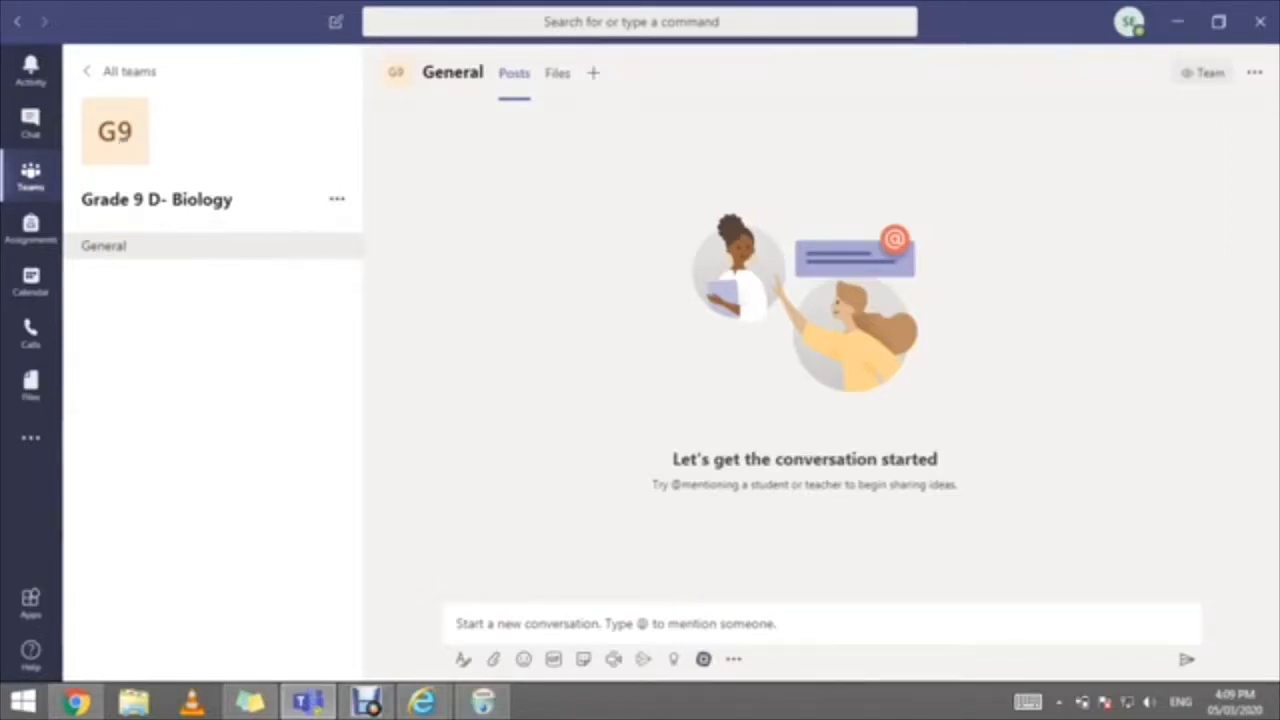
Step: Add a channel named Animal Cells with standard privacy and no description to the Grade 9 D- Biology team
left_click(337, 199)
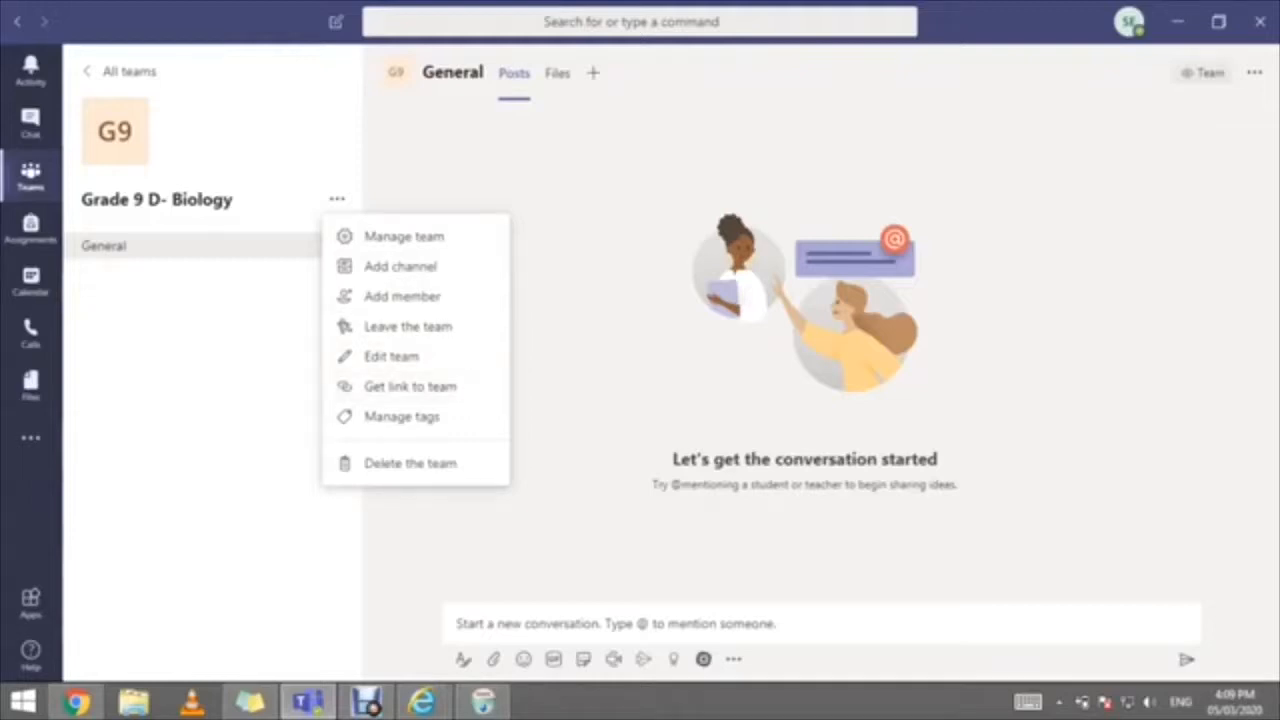
key("Escape")
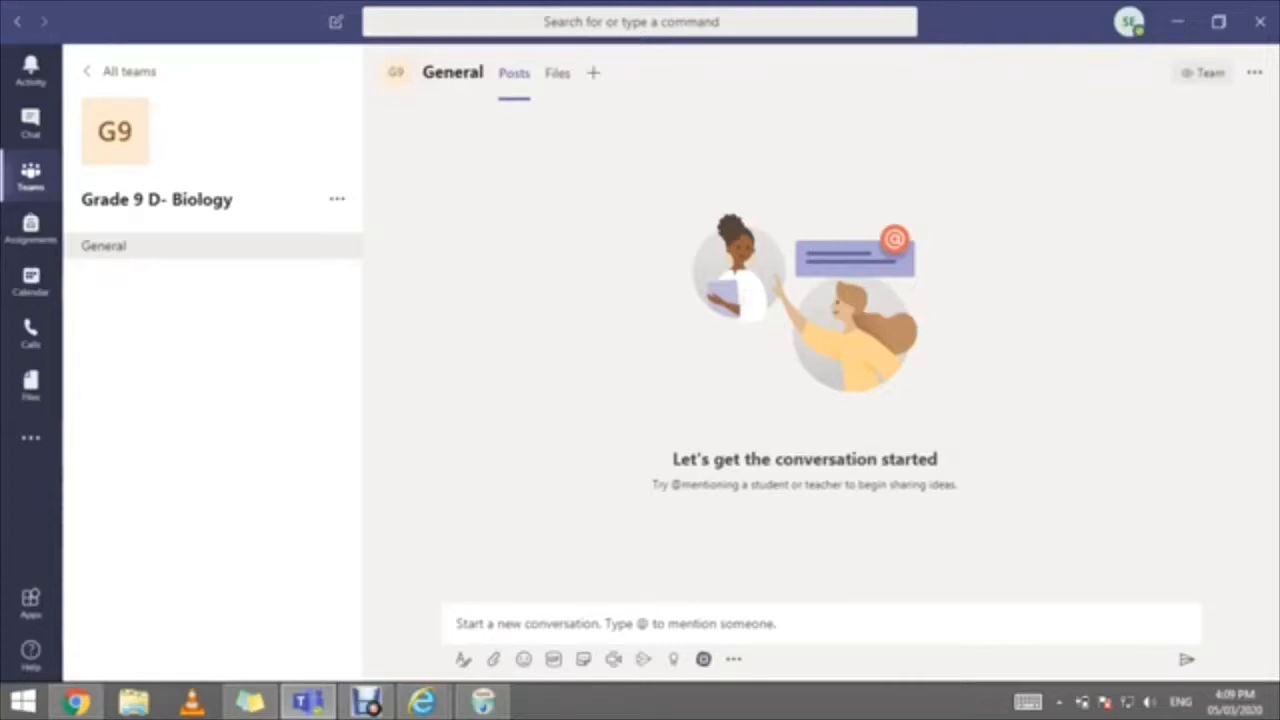
left_click(337, 199)
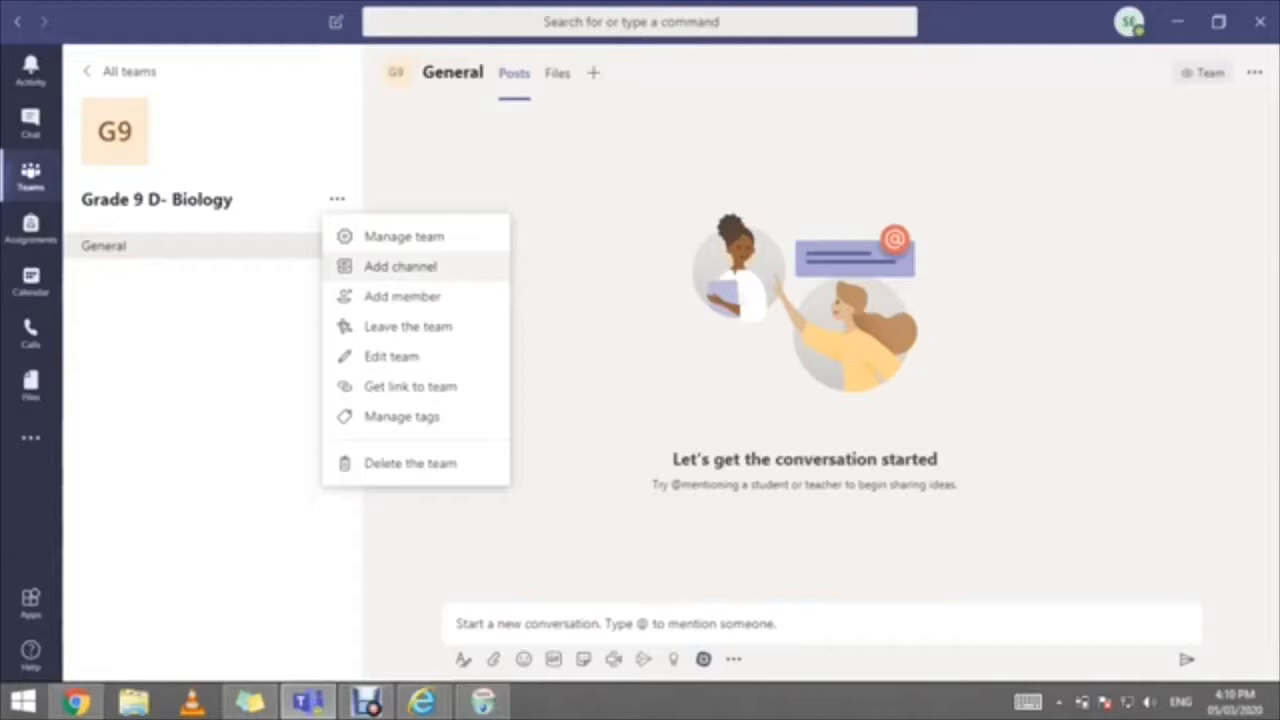
left_click(400, 266)
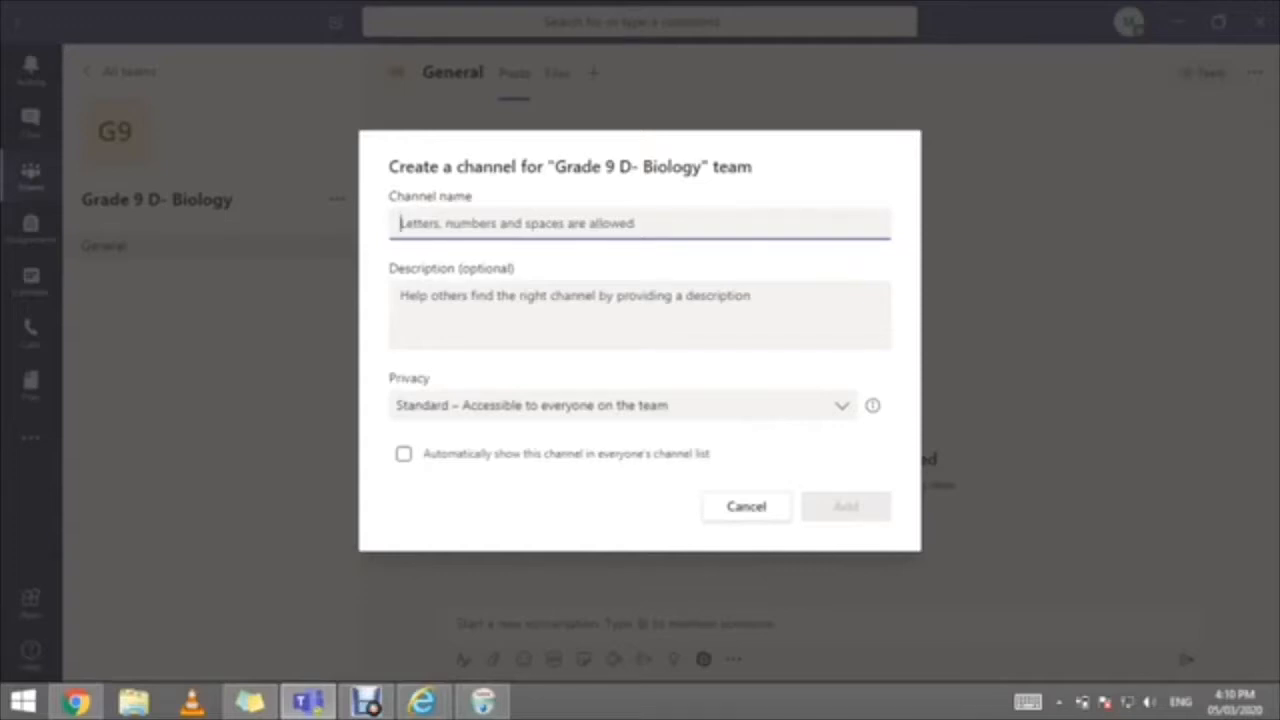
type("Mo")
key("BackSpace")
key("BackSpace")
type("Gr")
key("BackSpace")
key("BackSpace")
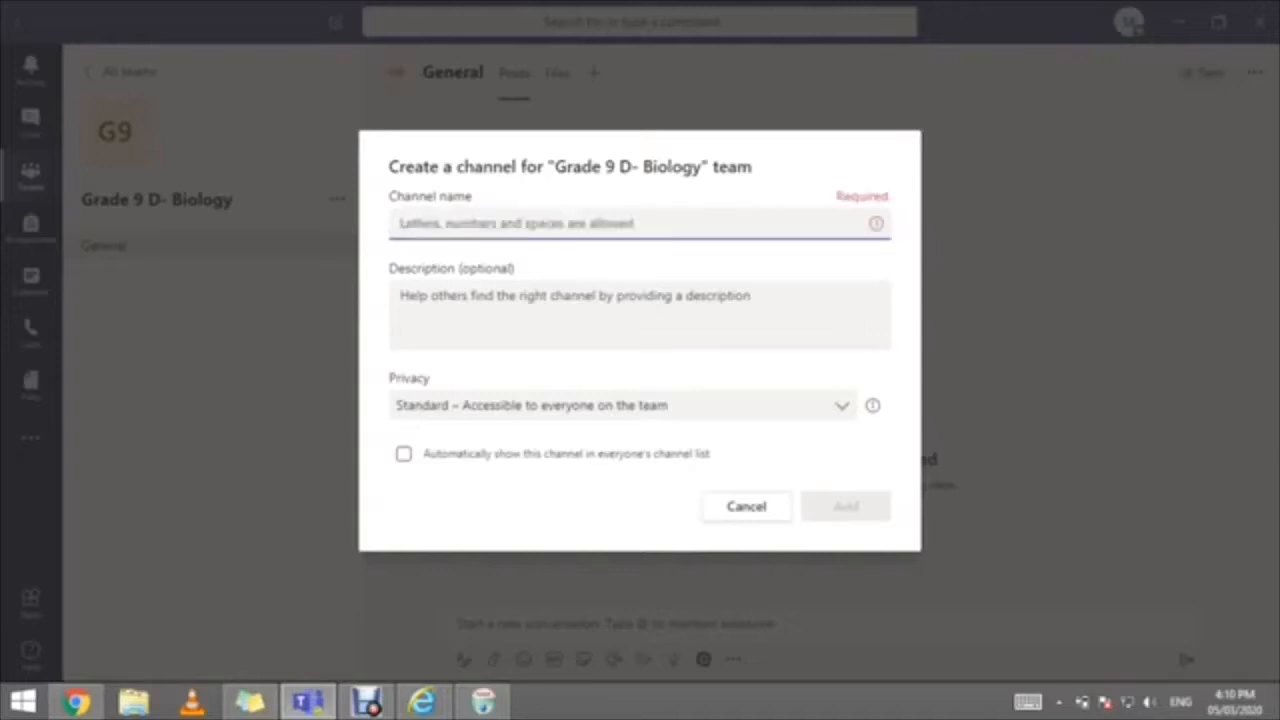
type("Animal ")
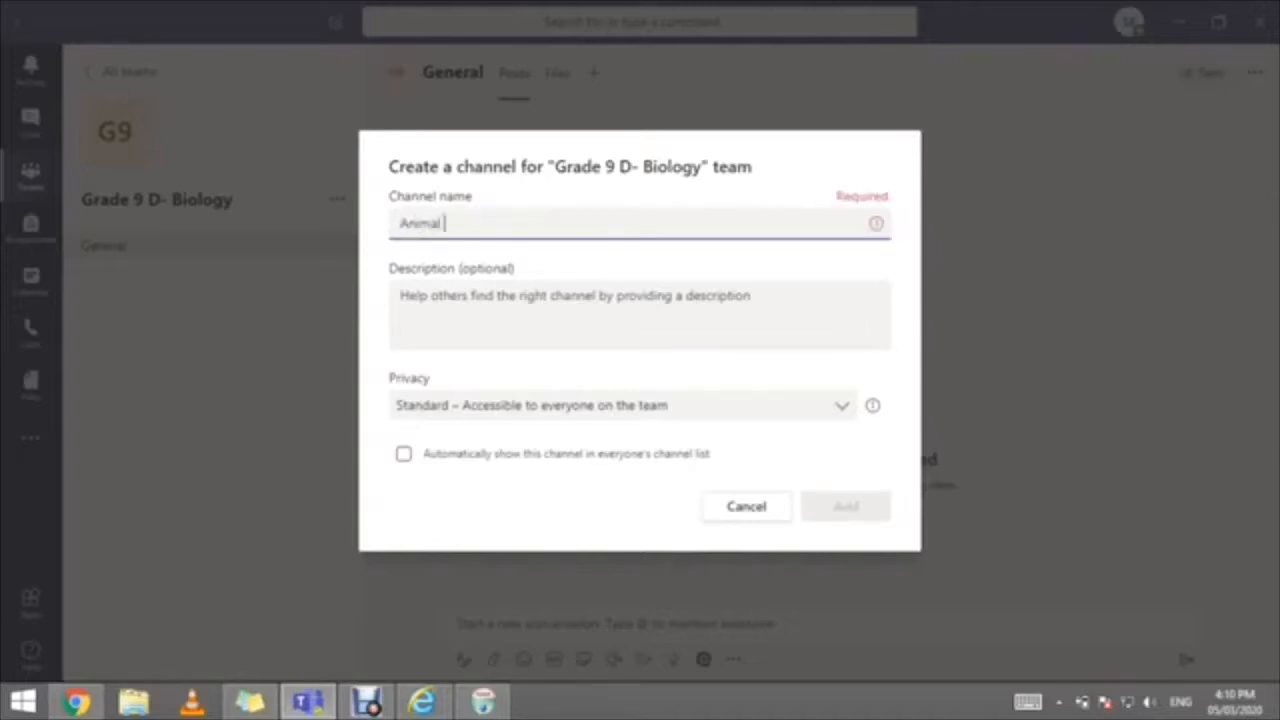
type("Cells")
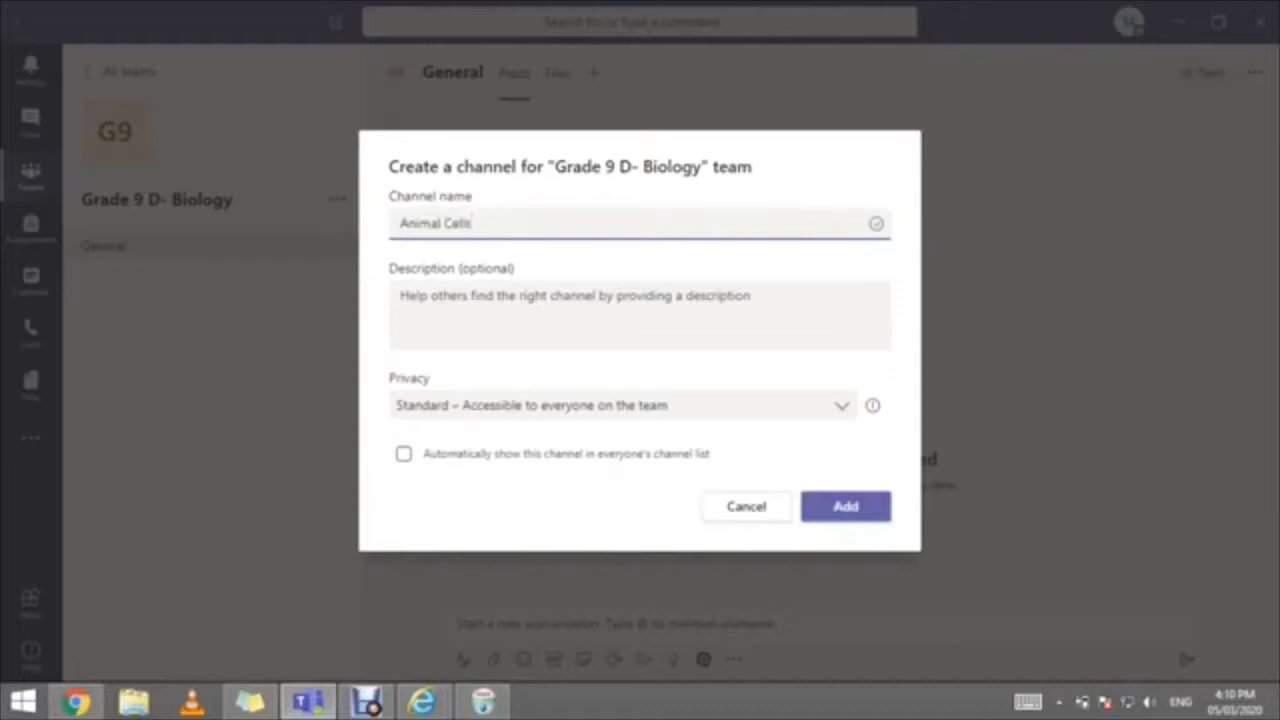
left_click(402, 296)
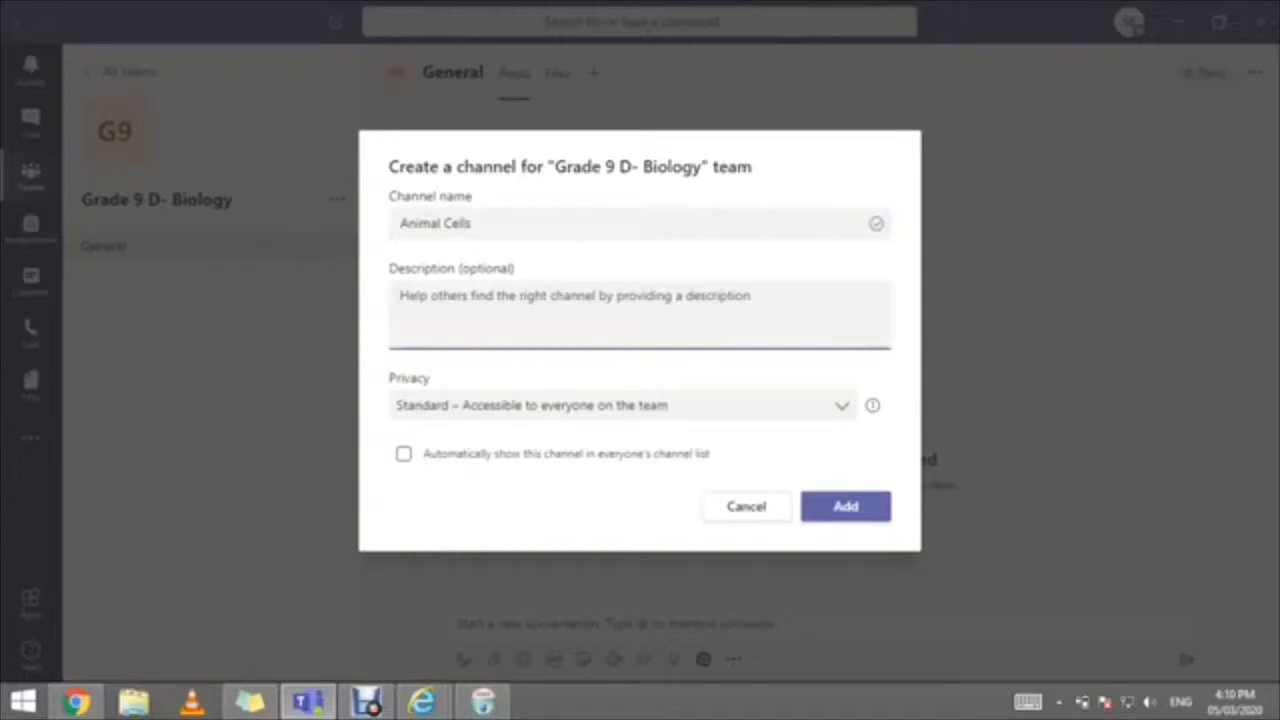
left_click(845, 506)
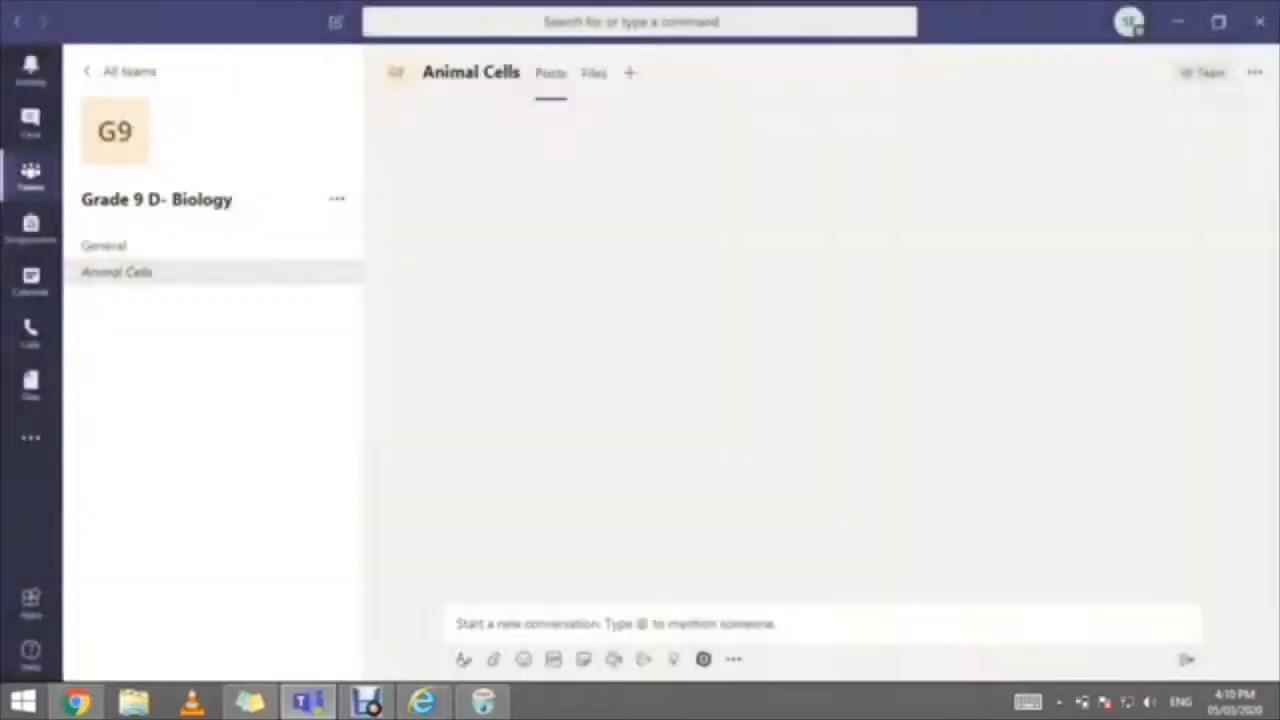
Step: Add a second standard channel named Plants cells to the Grade 9 D- Biology team, without a description
left_click(337, 199)
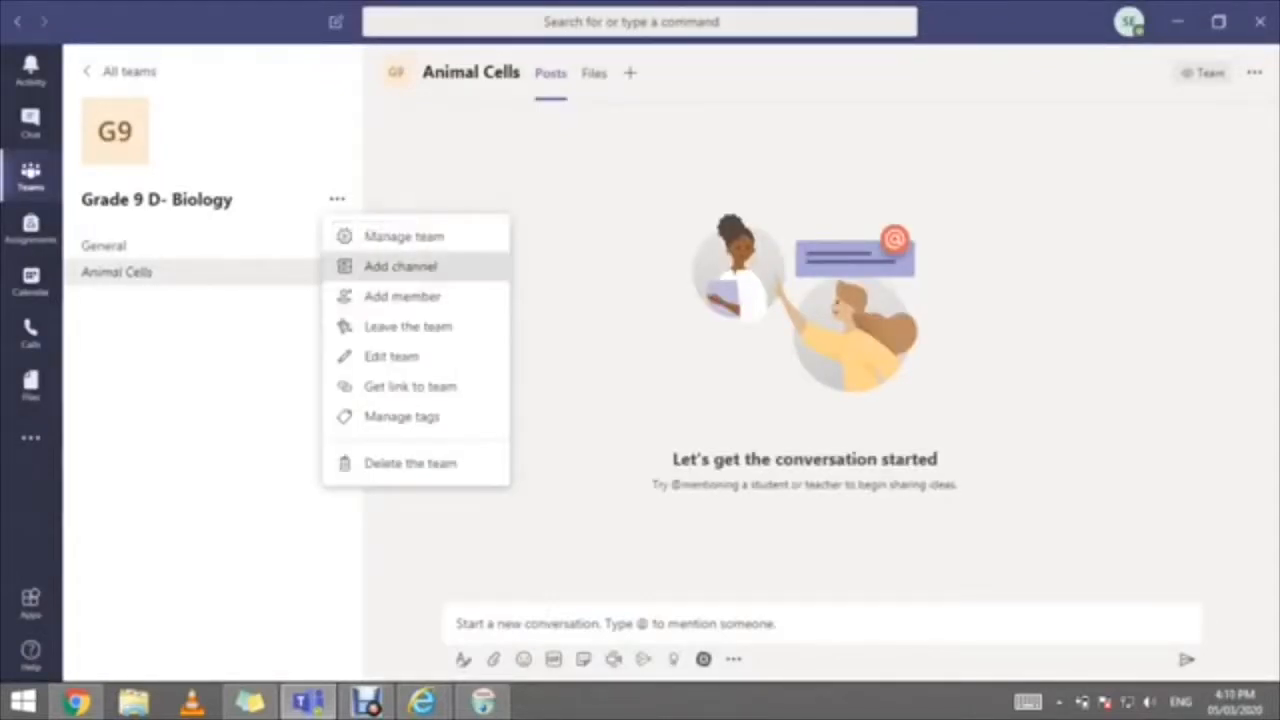
left_click(400, 266)
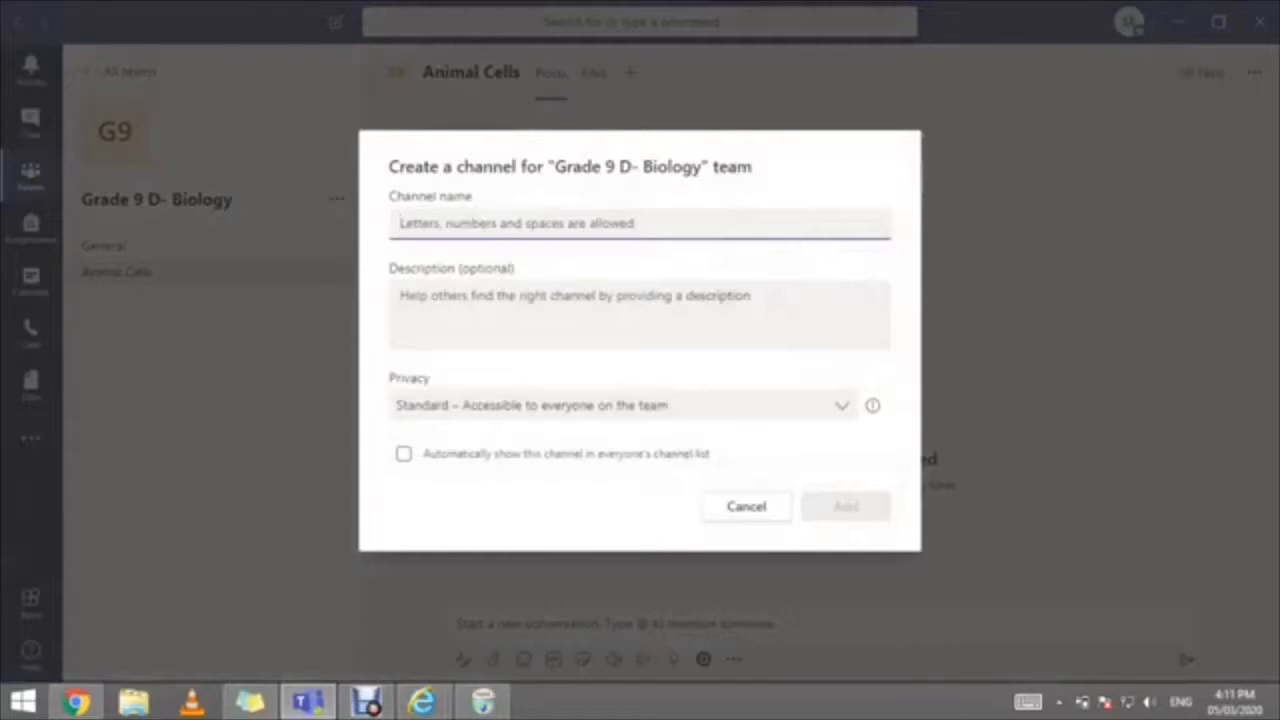
type("Plants' ")
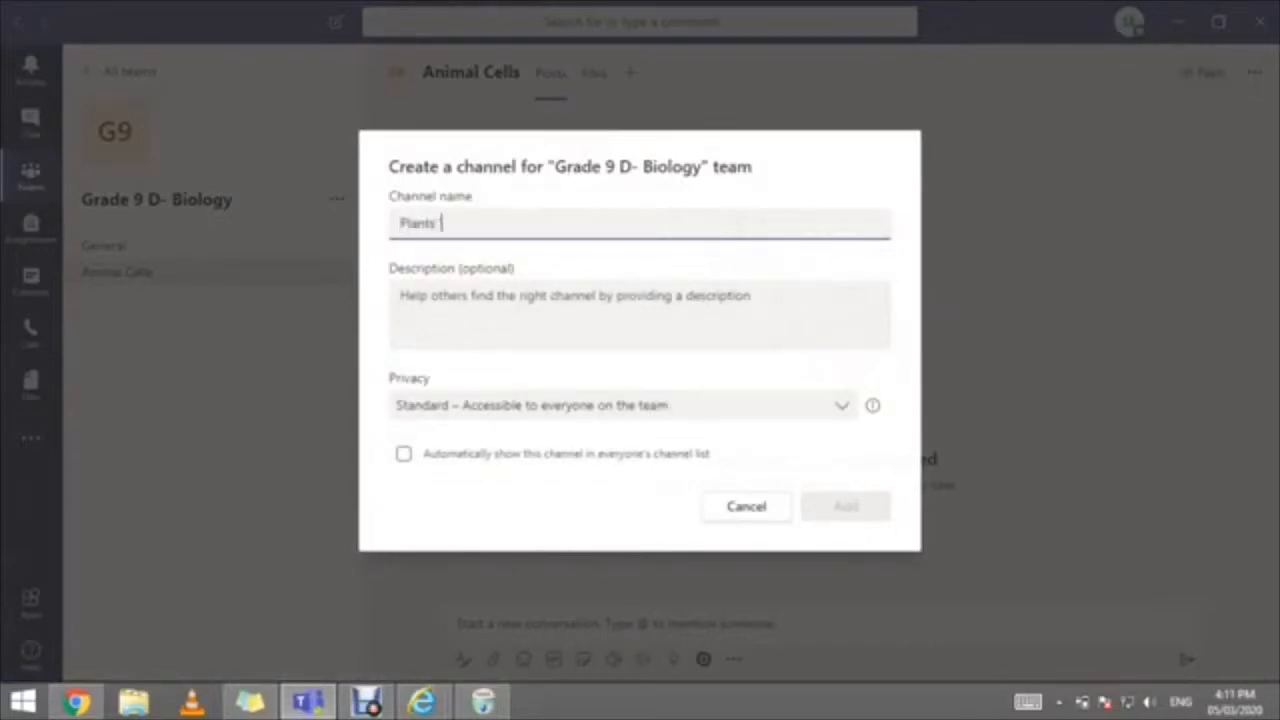
type("cells")
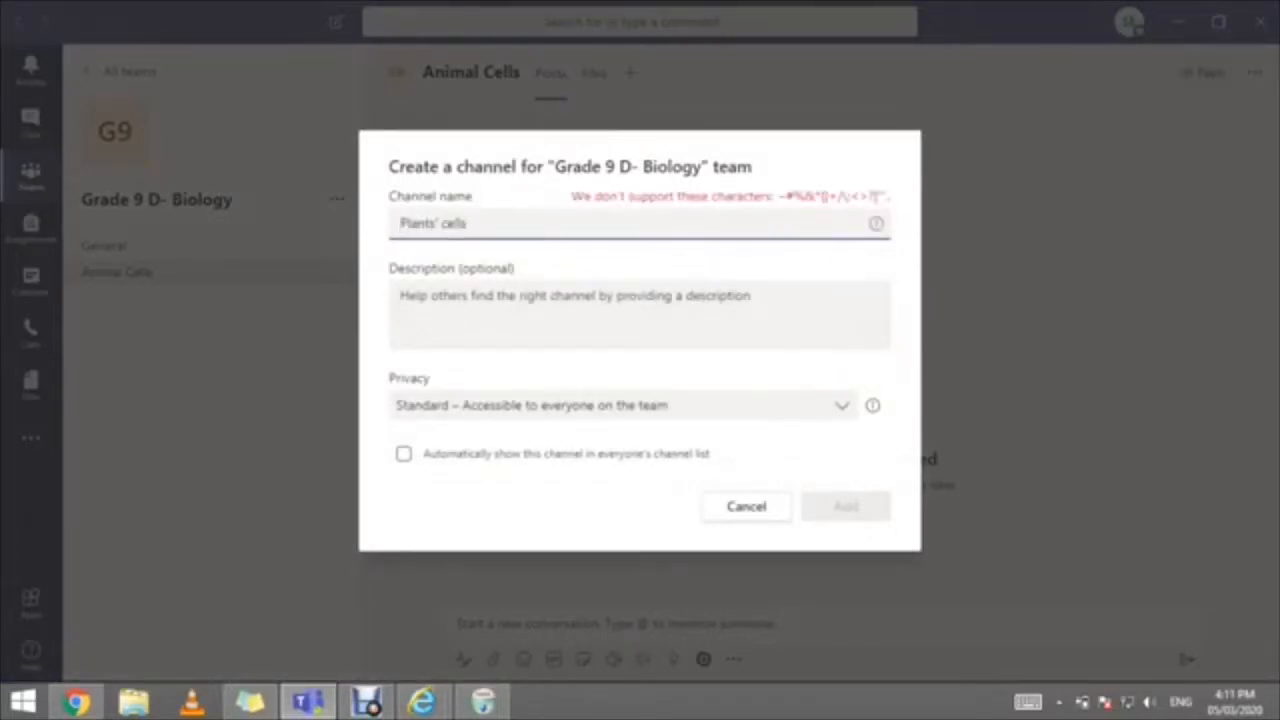
left_click(402, 296)
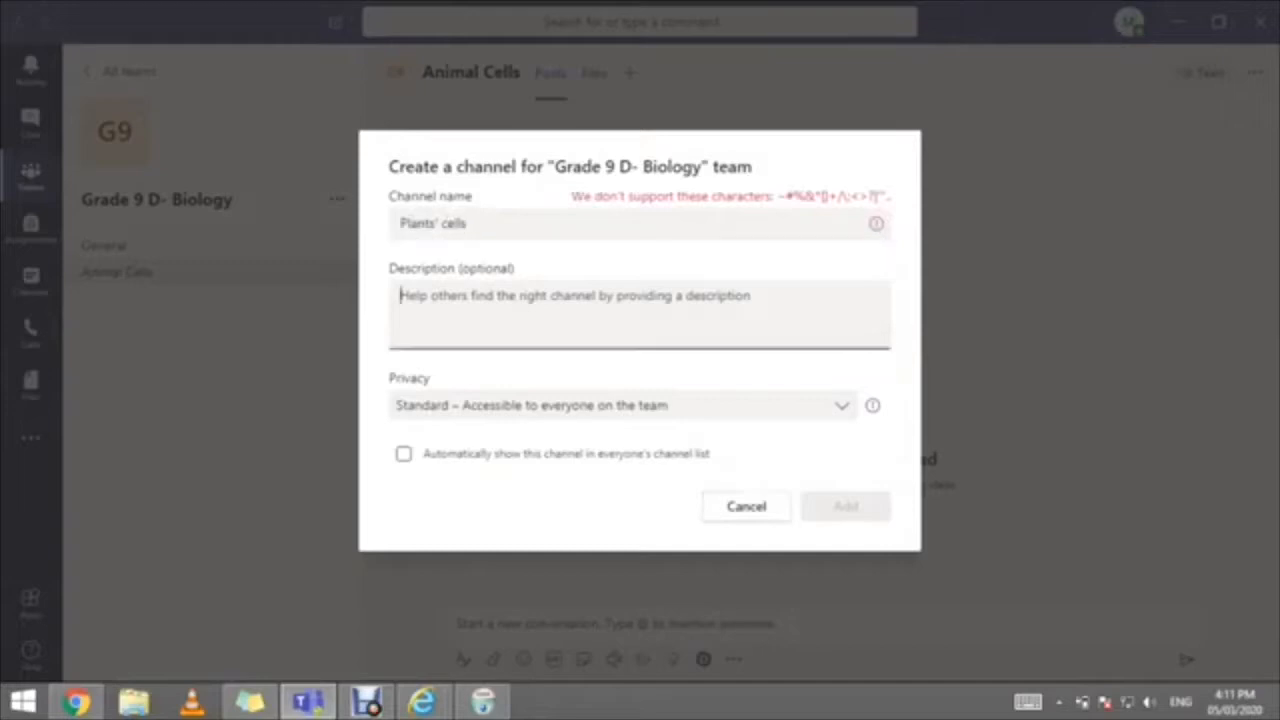
left_click(437, 224)
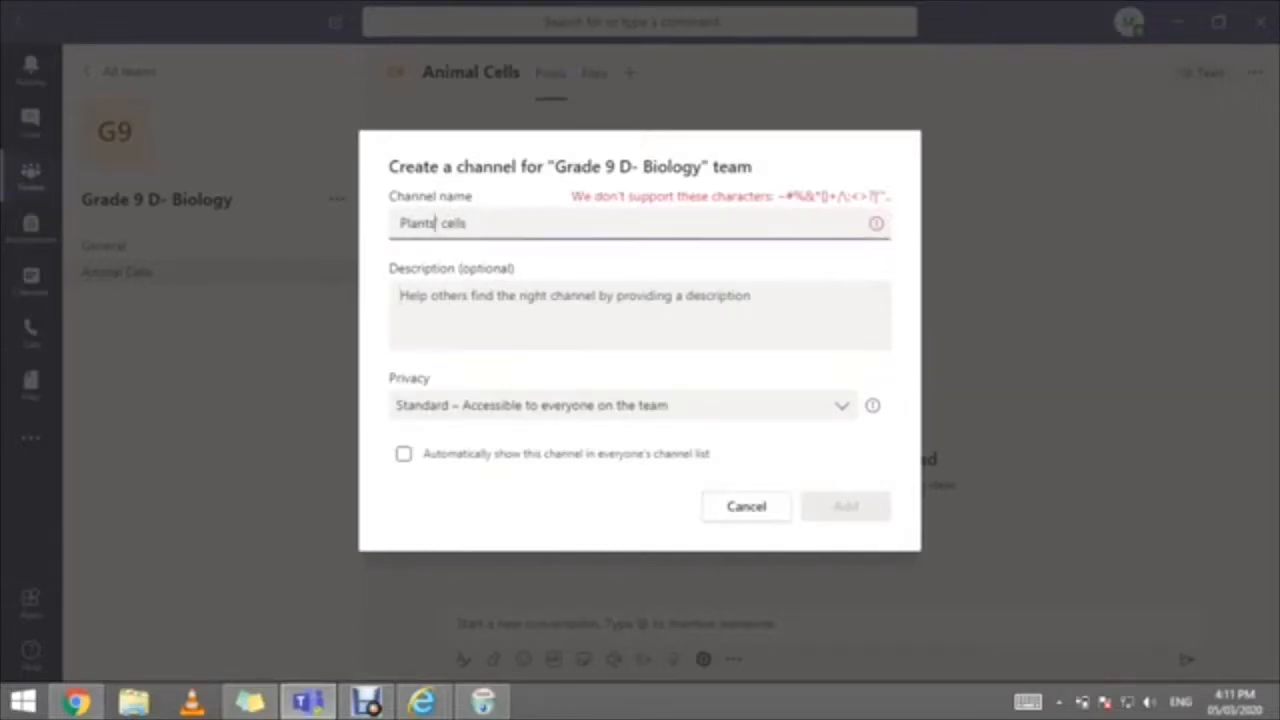
key("BackSpace")
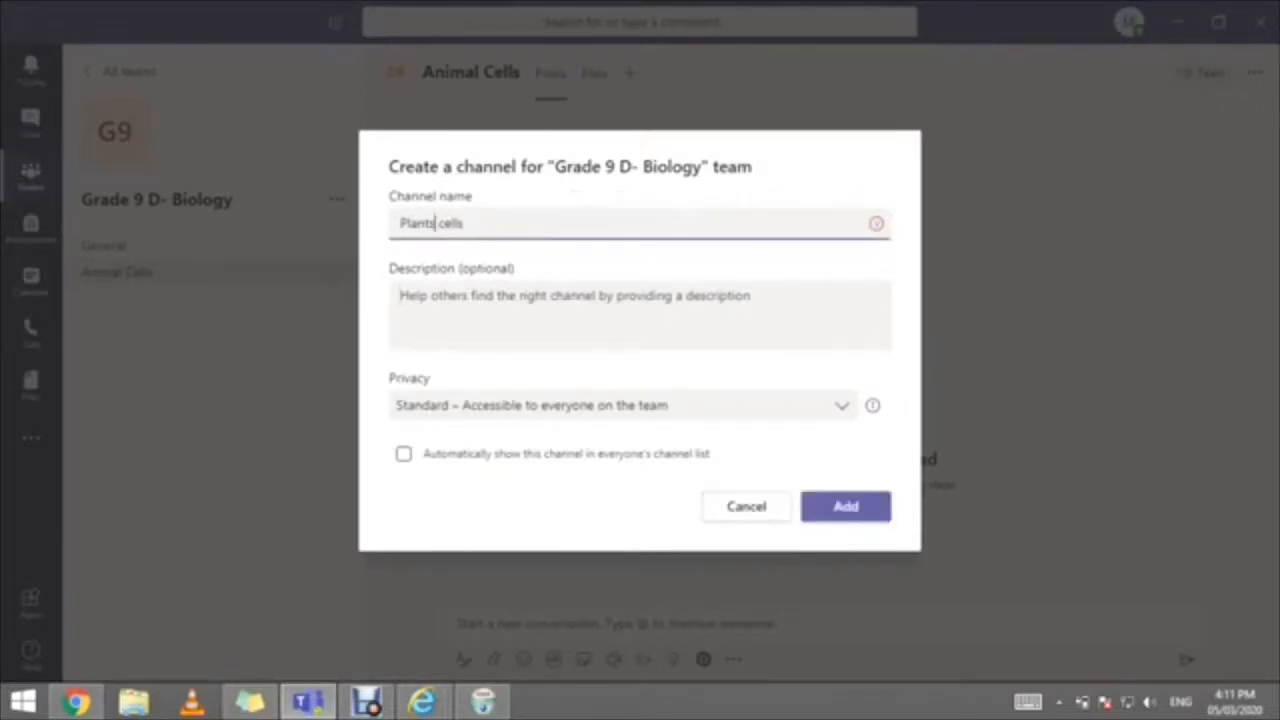
left_click(440, 303)
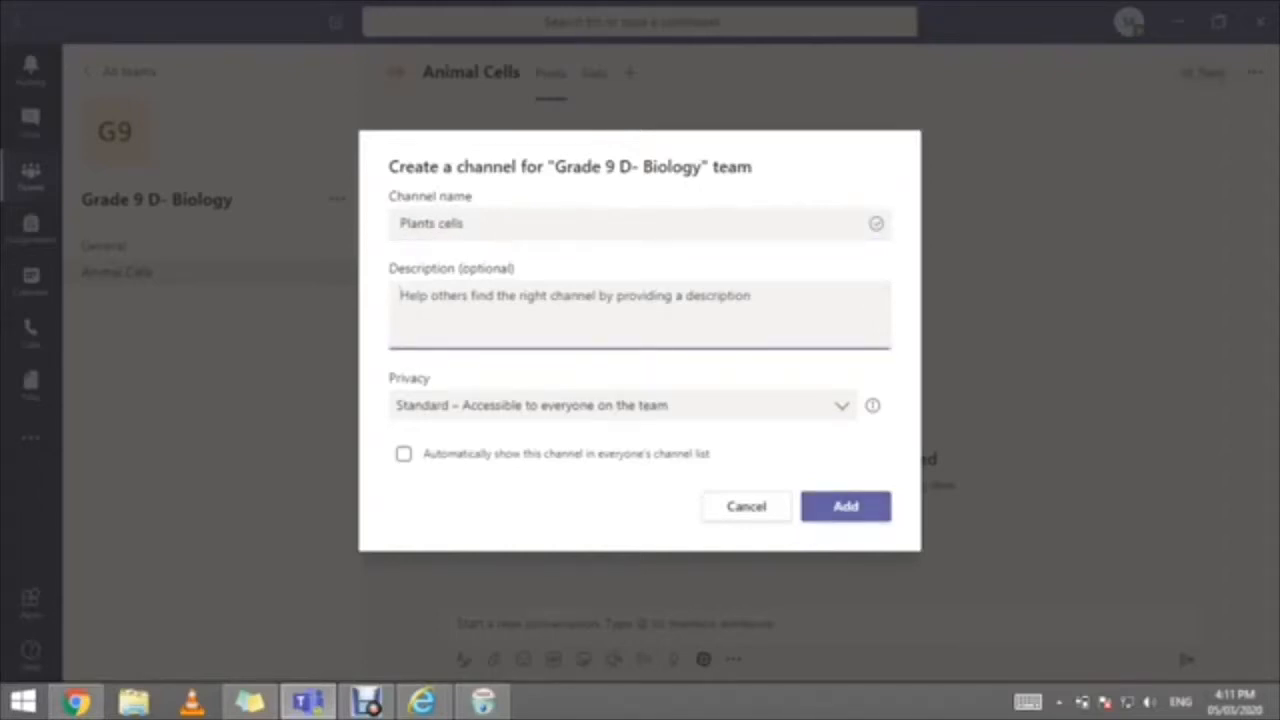
left_click(845, 506)
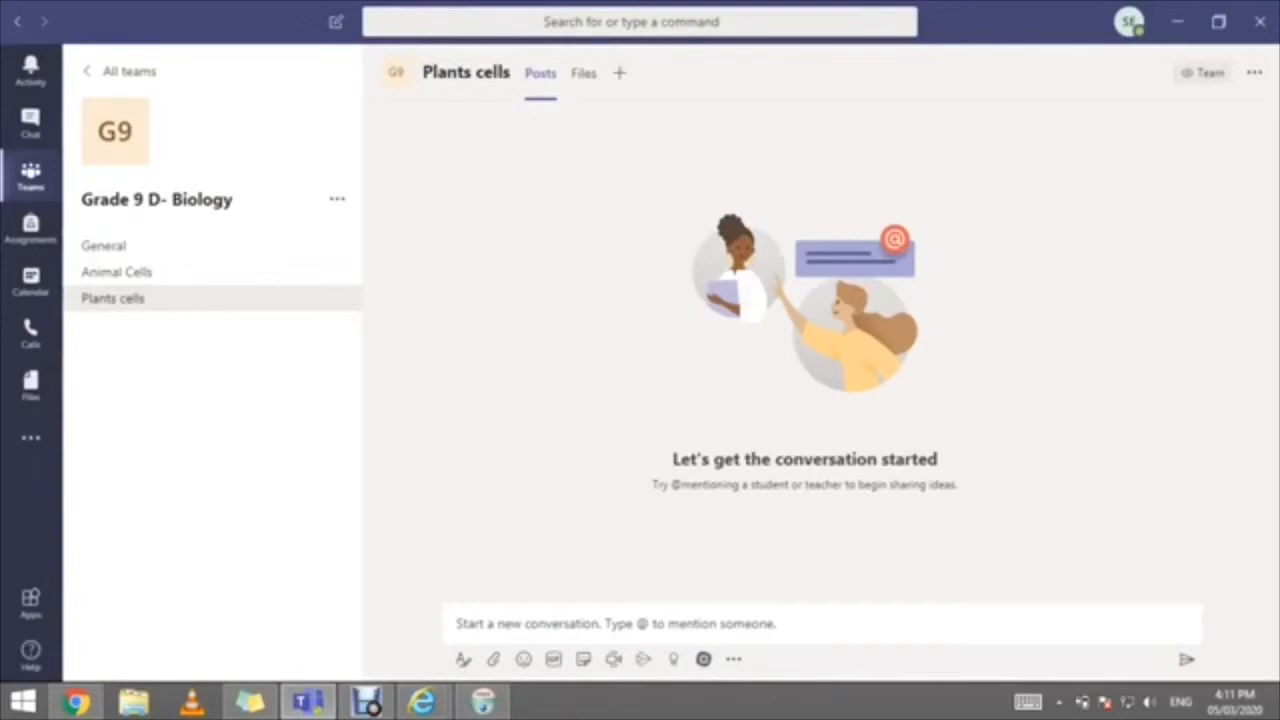
Step: Switch between the Animal Cells and Plants cells channels to view their posts
left_click(116, 272)
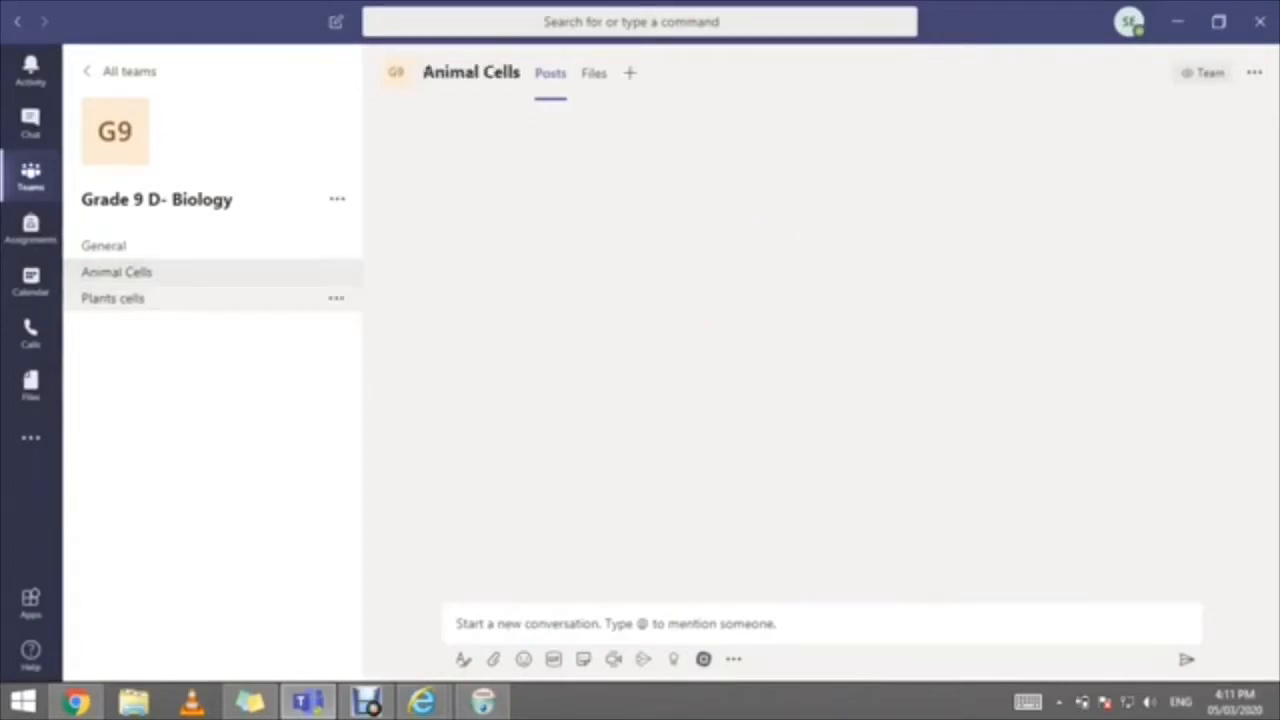
left_click(112, 298)
left_click(116, 272)
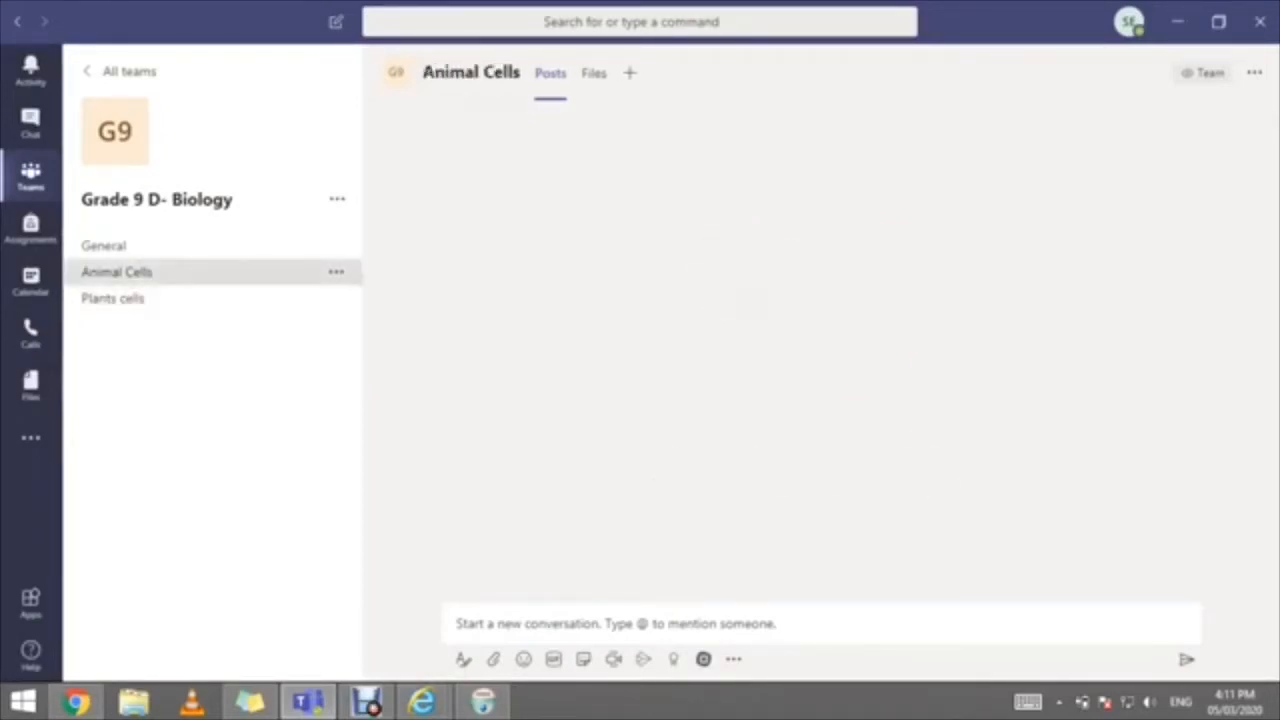
left_click(113, 298)
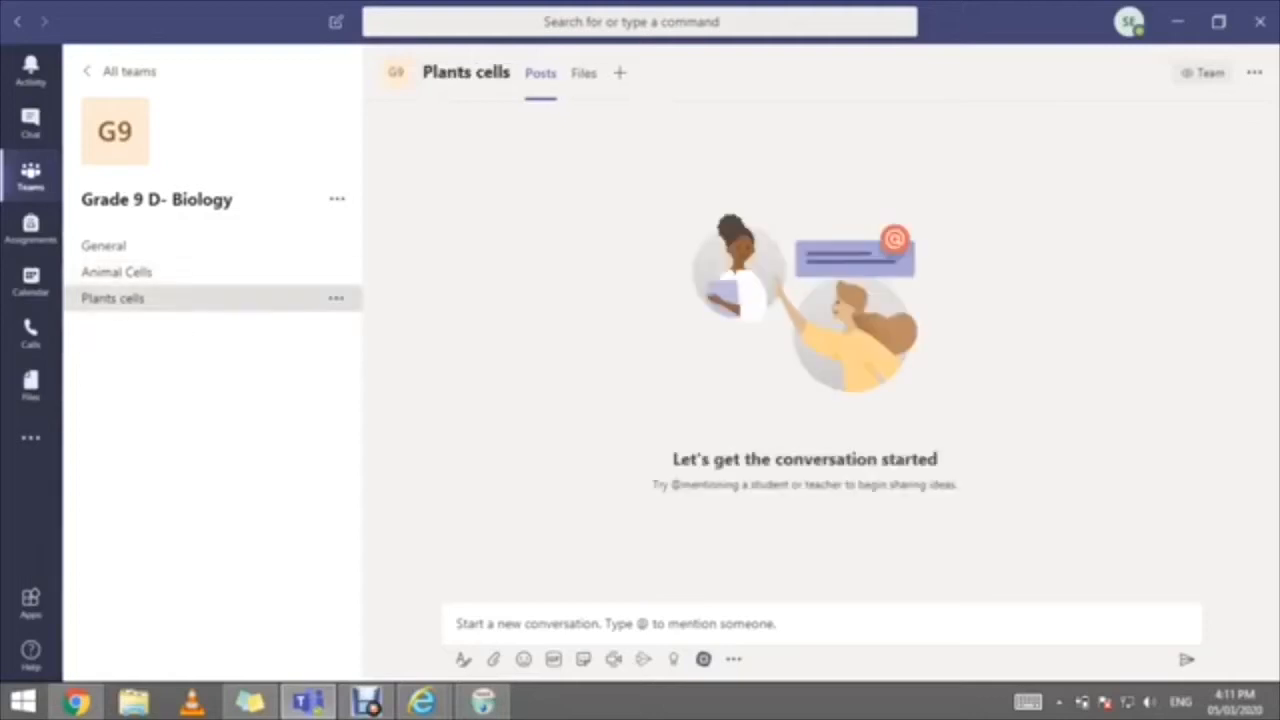
Step: Post the message "cells" in the Animal Cells channel
left_click(116, 272)
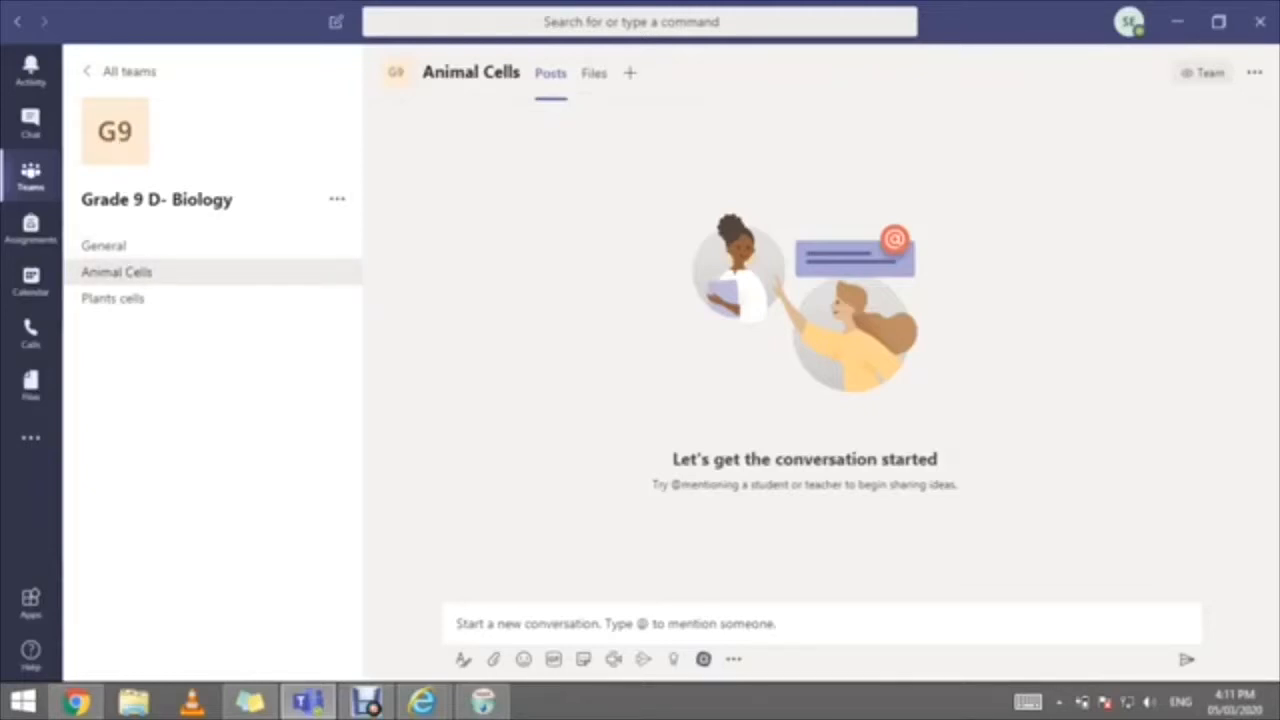
left_click(616, 623)
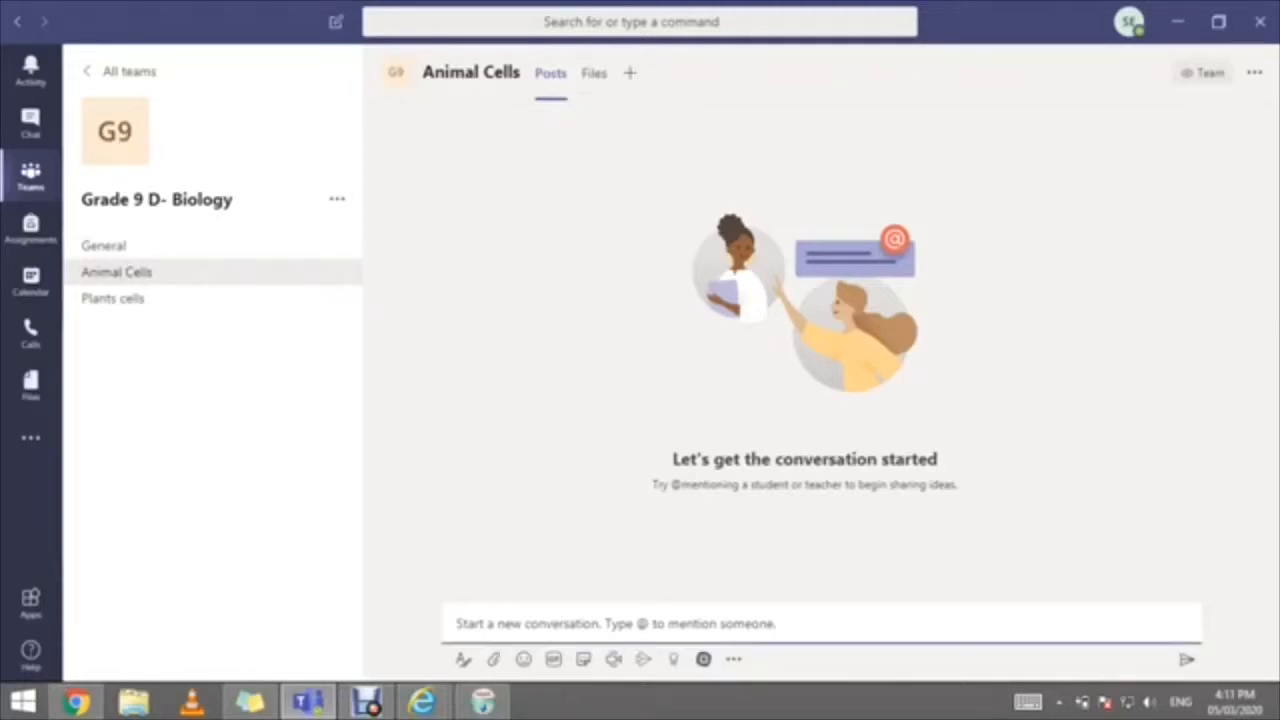
type("c")
key("BackSpace")
type("ce")
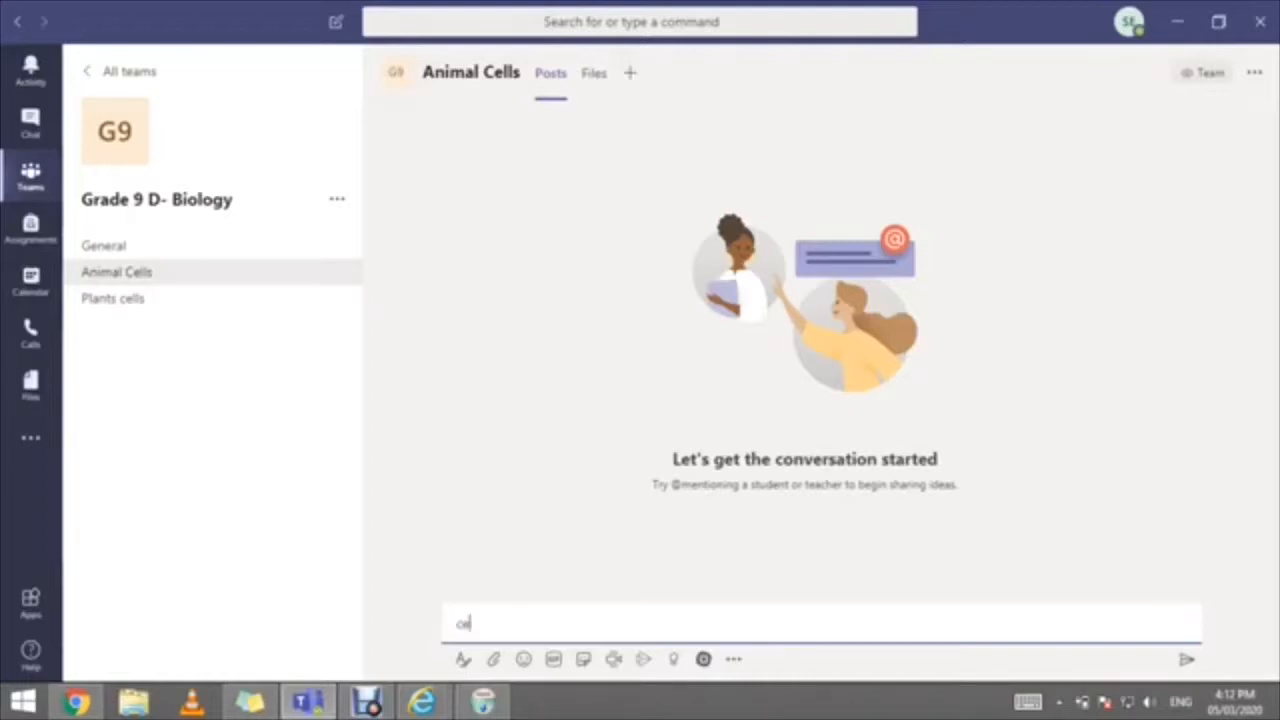
type("lls")
key("Return")
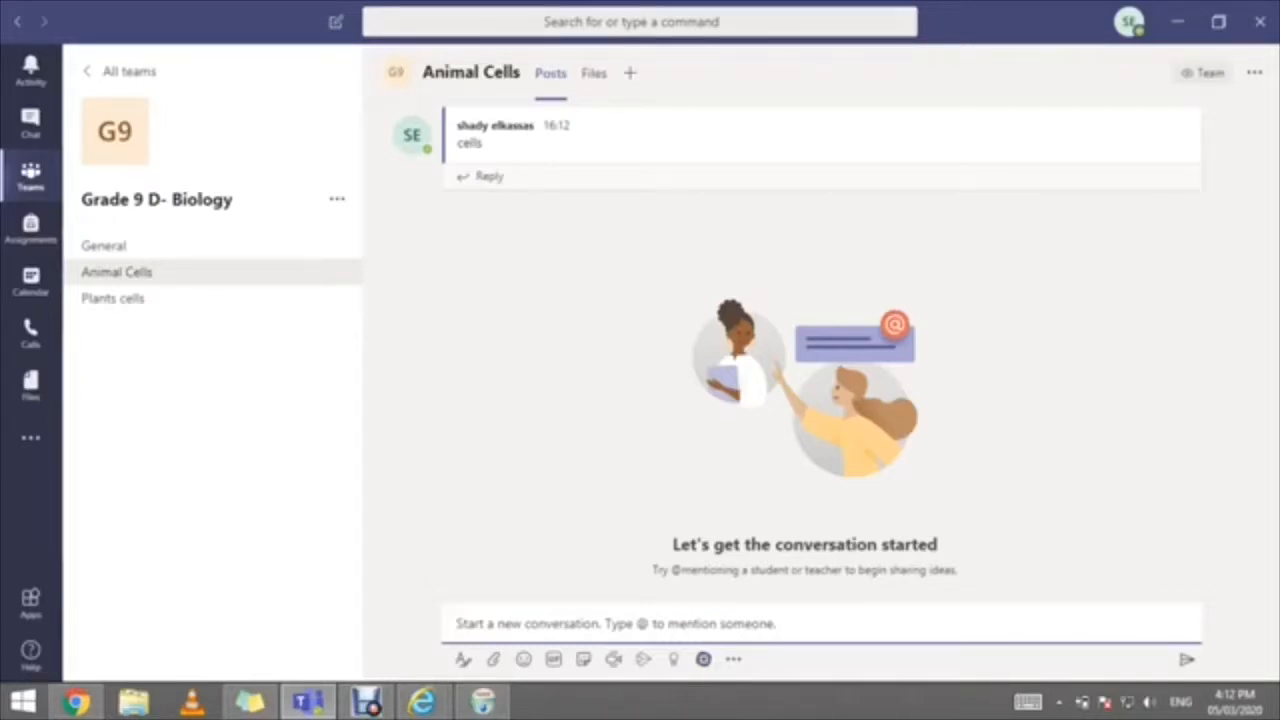
Step: View the messaging extensions available for Animal Cells posts, dismiss them and open the channel's files
left_click(734, 660)
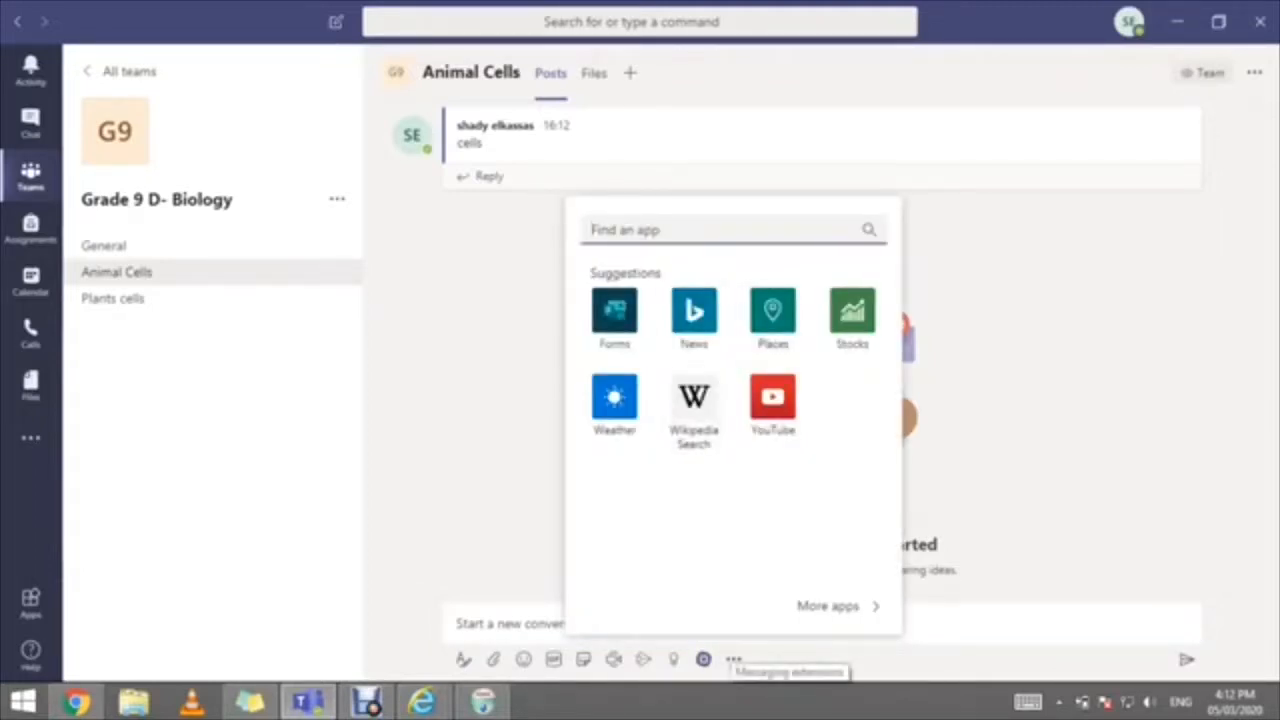
left_click(734, 660)
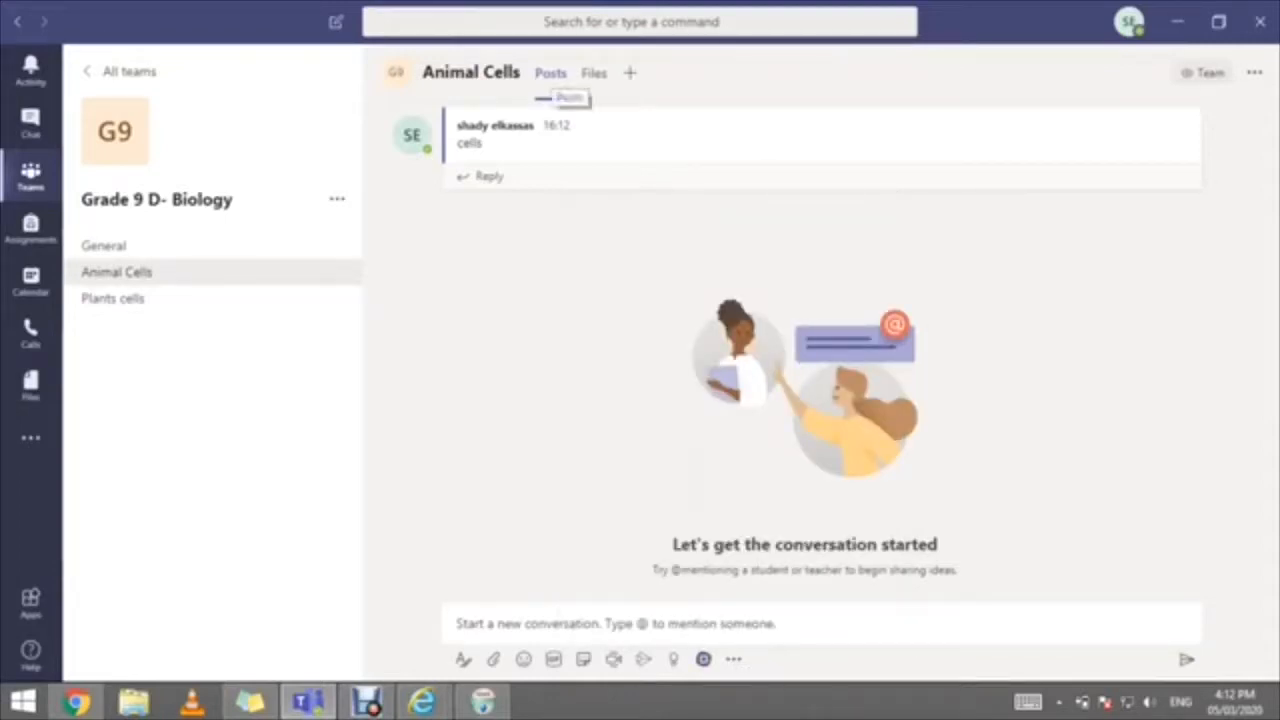
left_click(594, 73)
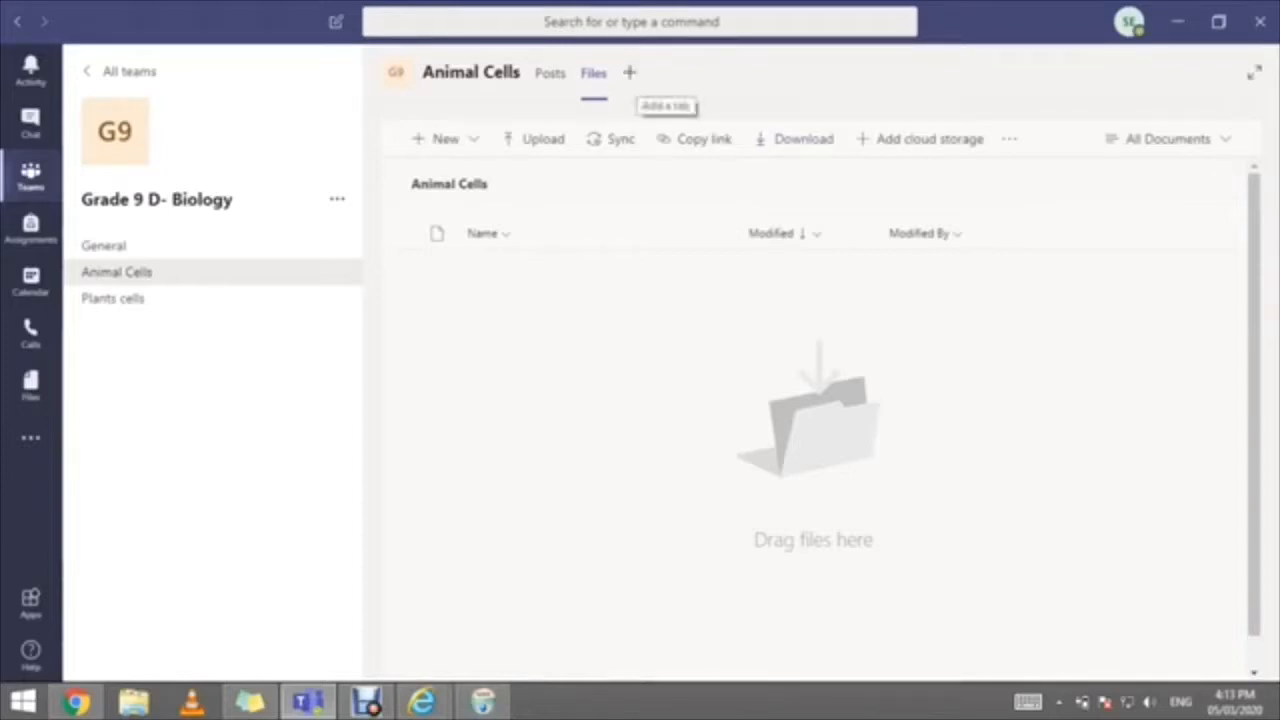
Step: Add a OneNote tab to the Animal Cells channel, linked to the default Grade 9 D- Biology Notebook
left_click(629, 72)
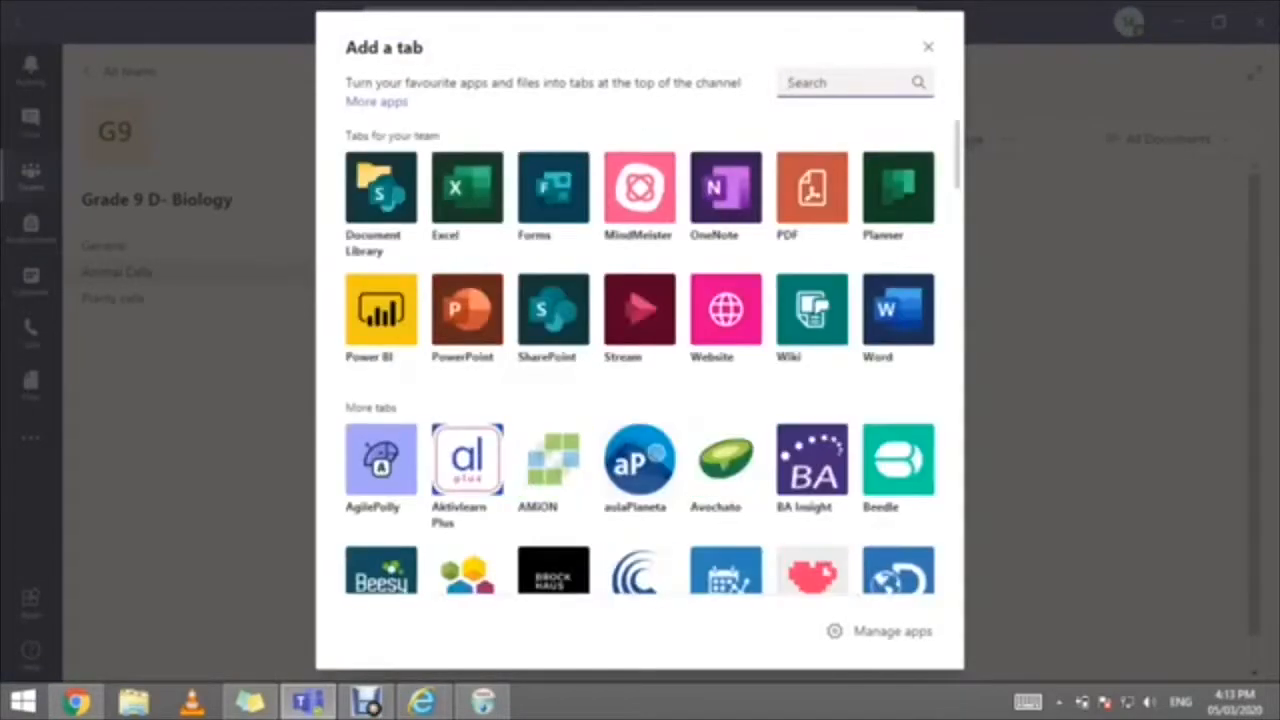
scroll(745, 172, "down", 8)
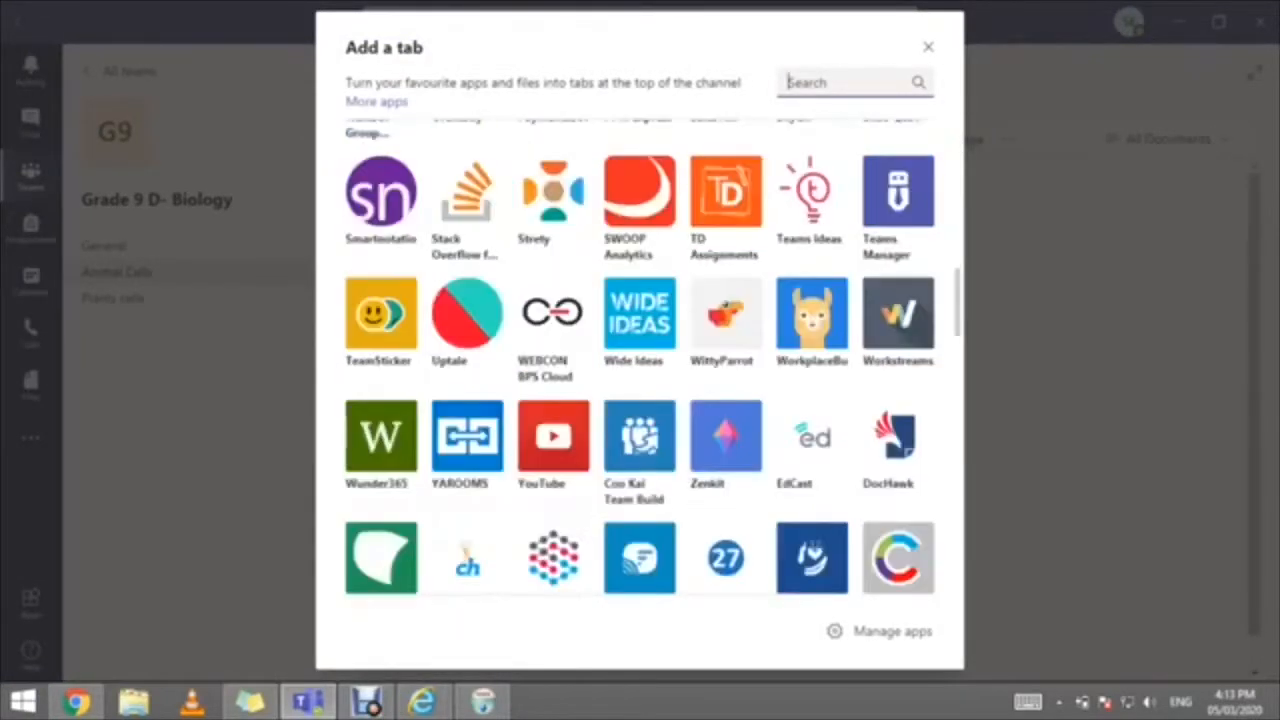
scroll(745, 172, "up", 5)
scroll(745, 172, "up", 3)
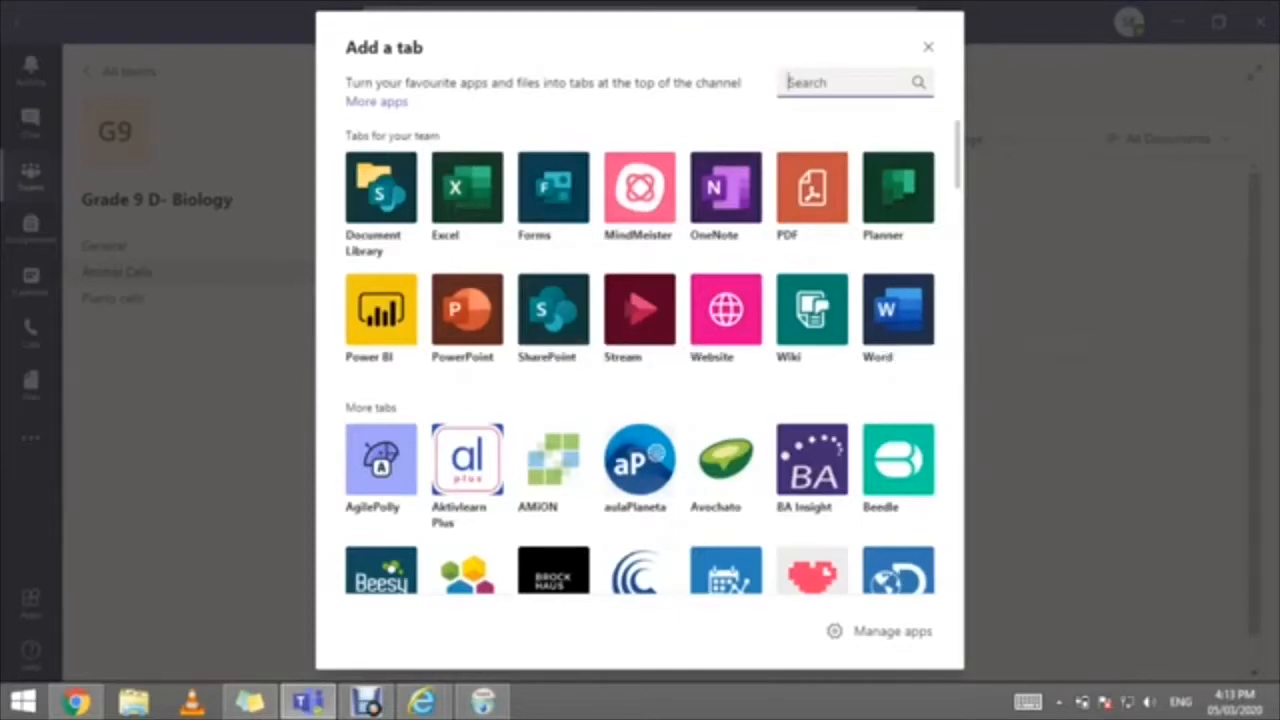
type("one")
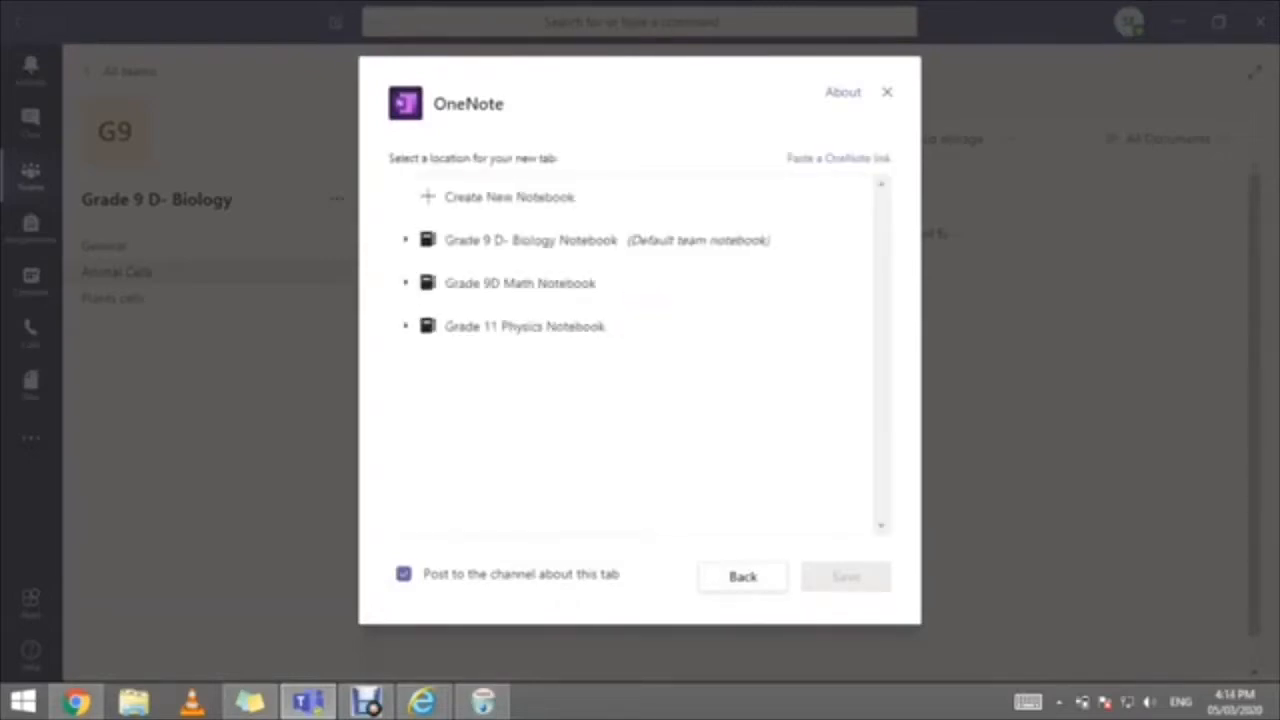
left_click(607, 240)
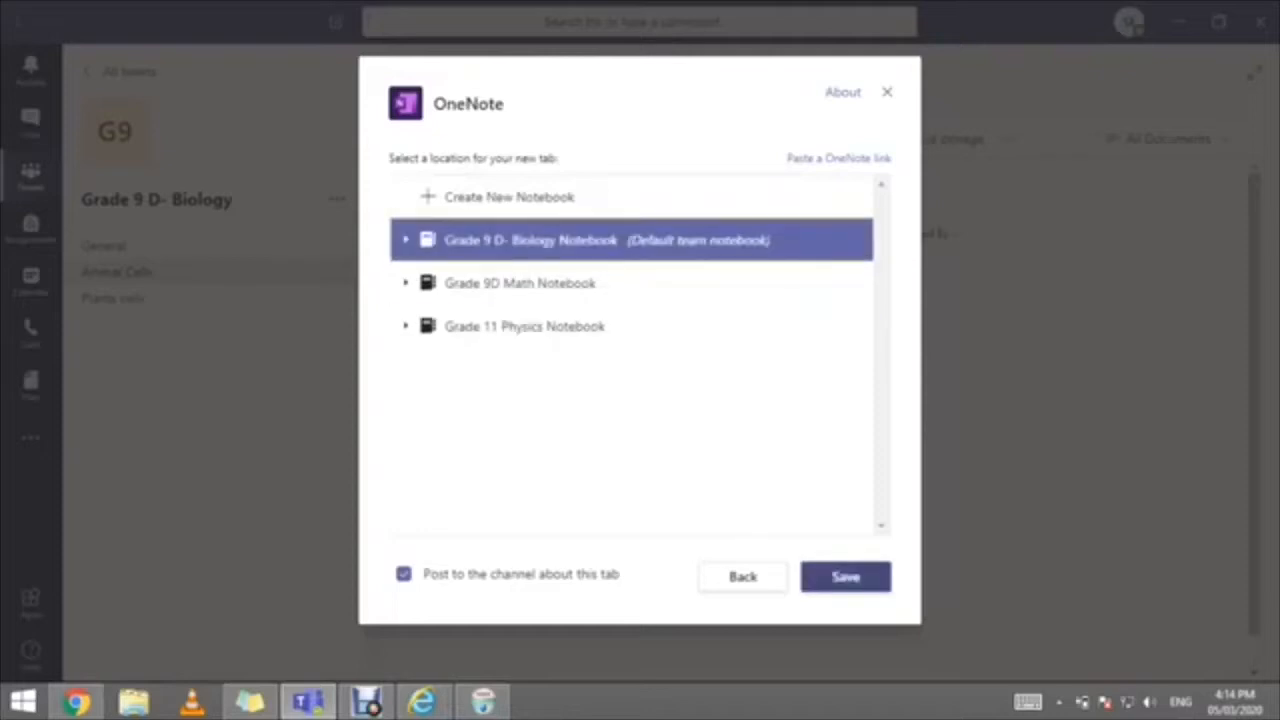
left_click(846, 577)
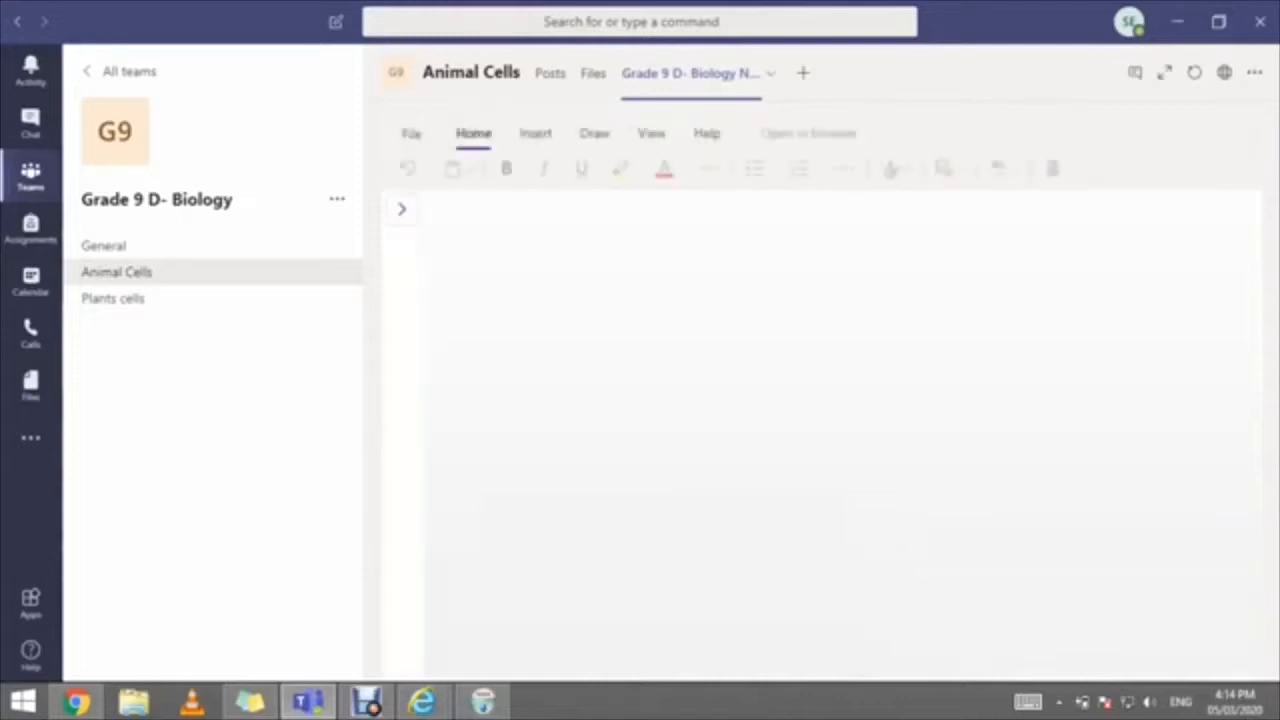
Step: Create a new section named "Animal Cell" in the empty class notebook
key("Return")
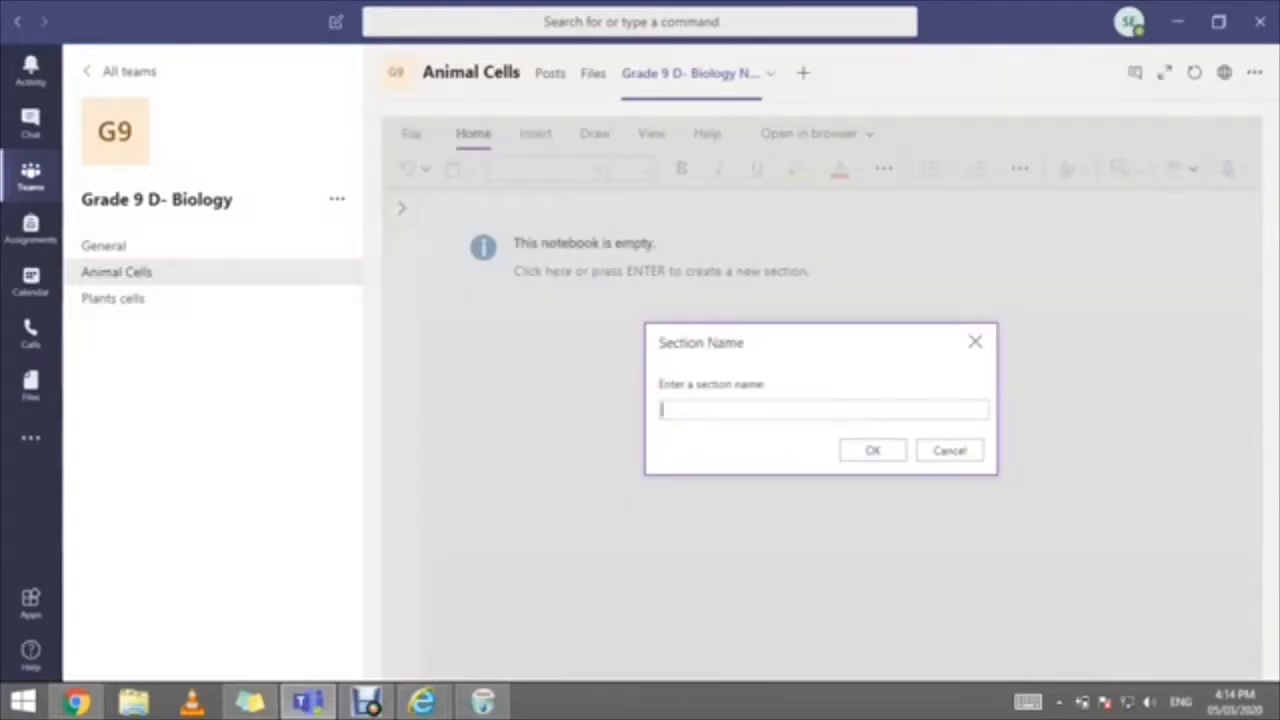
type("C")
key("BackSpace")
type("Animal Cell")
key("Tab")
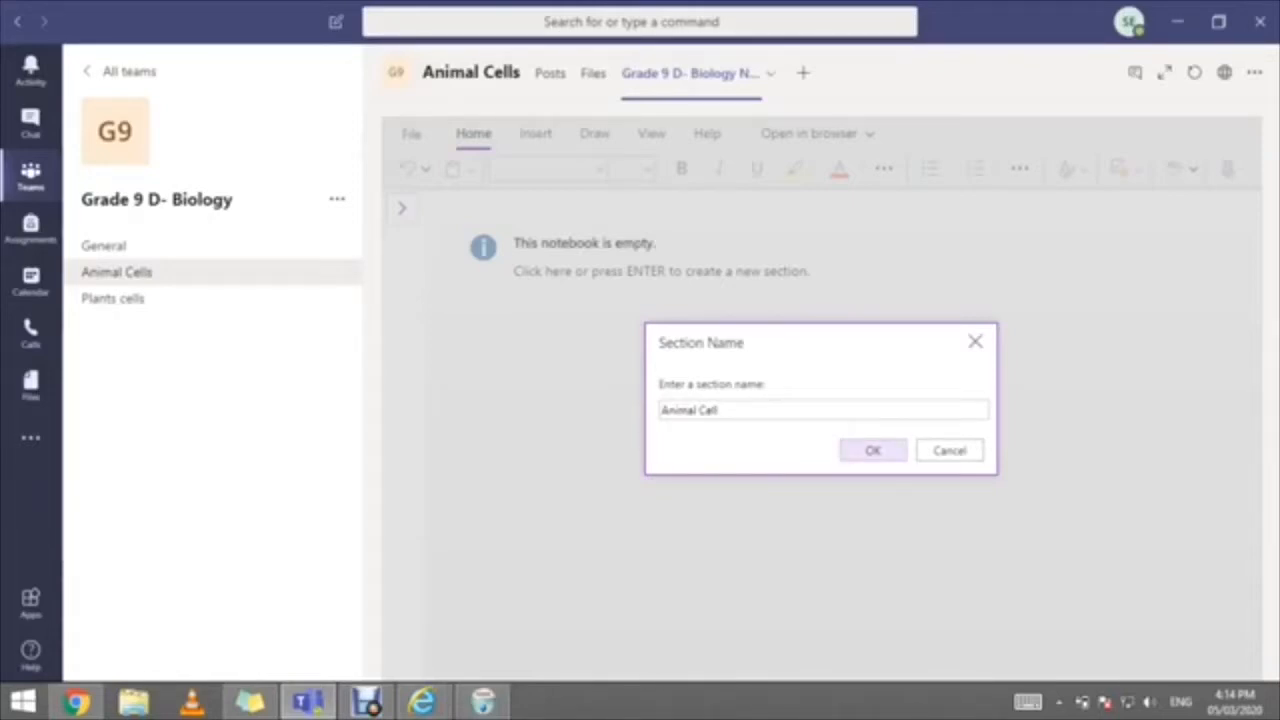
key("Return")
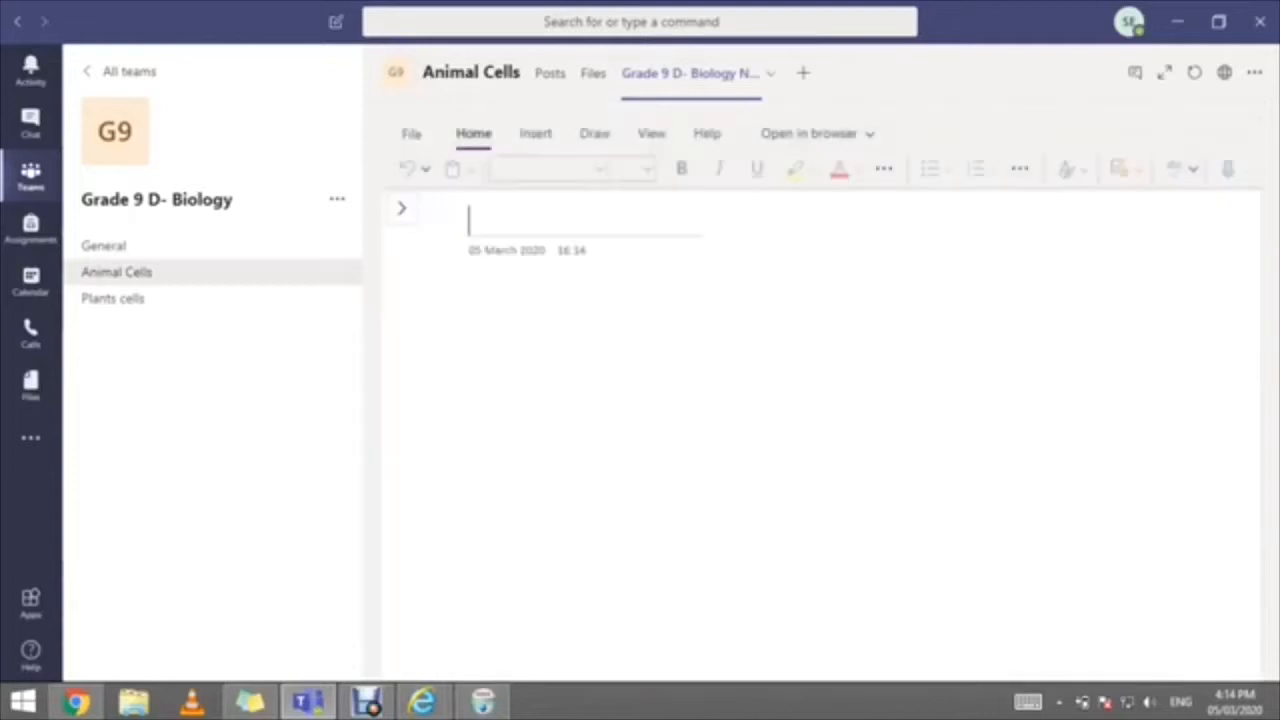
Step: Title the new notebook page "Animal Cells" and move on to the page body
type("Ani")
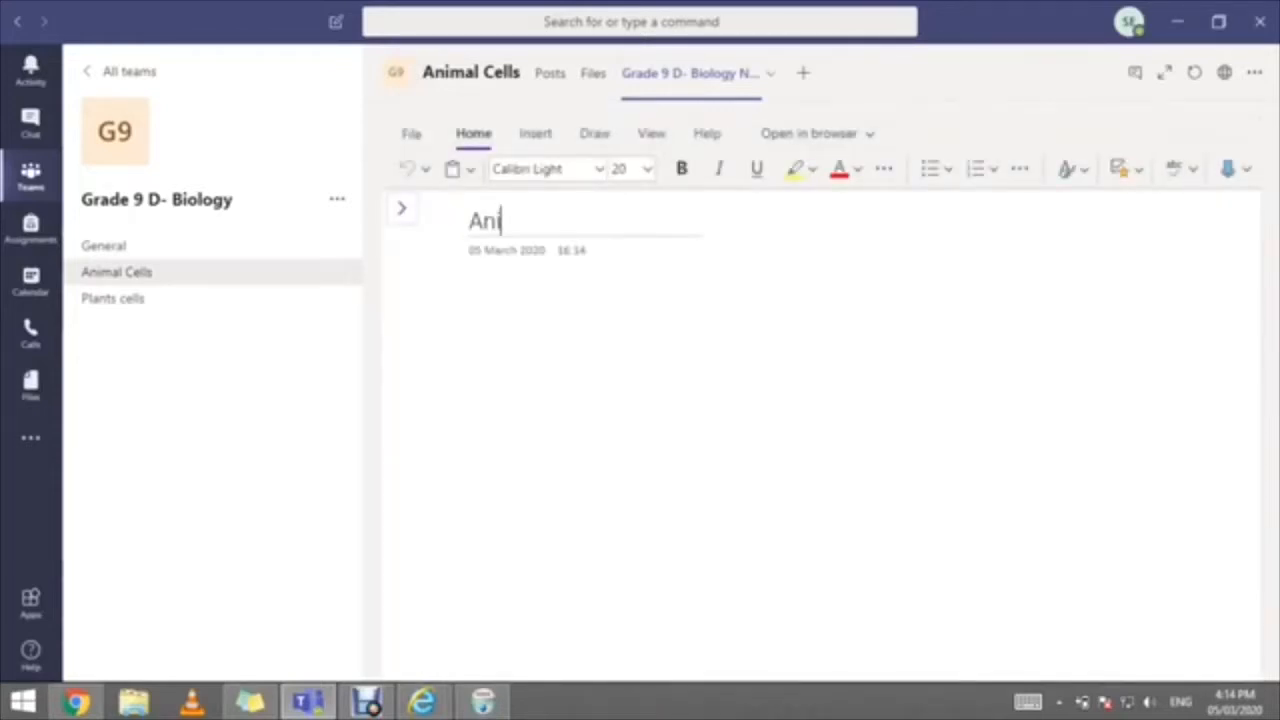
type("mal ")
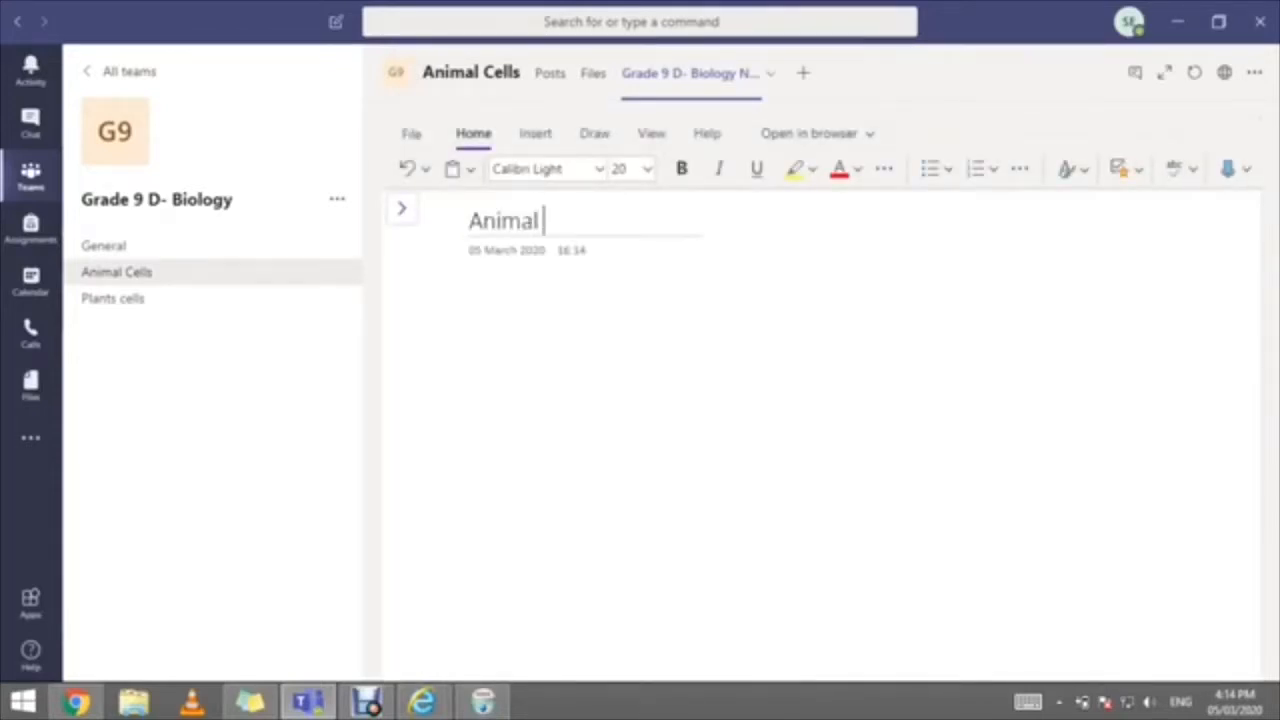
type("Cells")
key("Return")
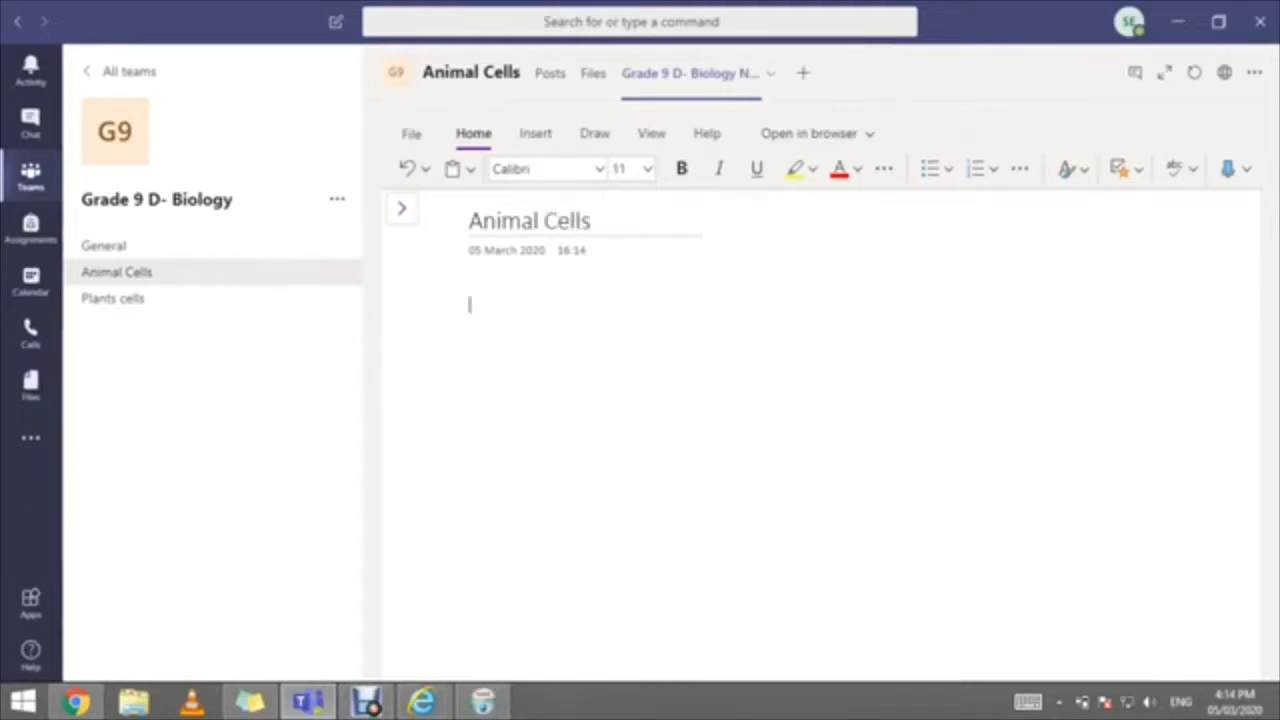
Step: Draw a freehand sketch with the black pen on the Animal Cells page: an oval, a curve and several connecting lines
left_click(594, 133)
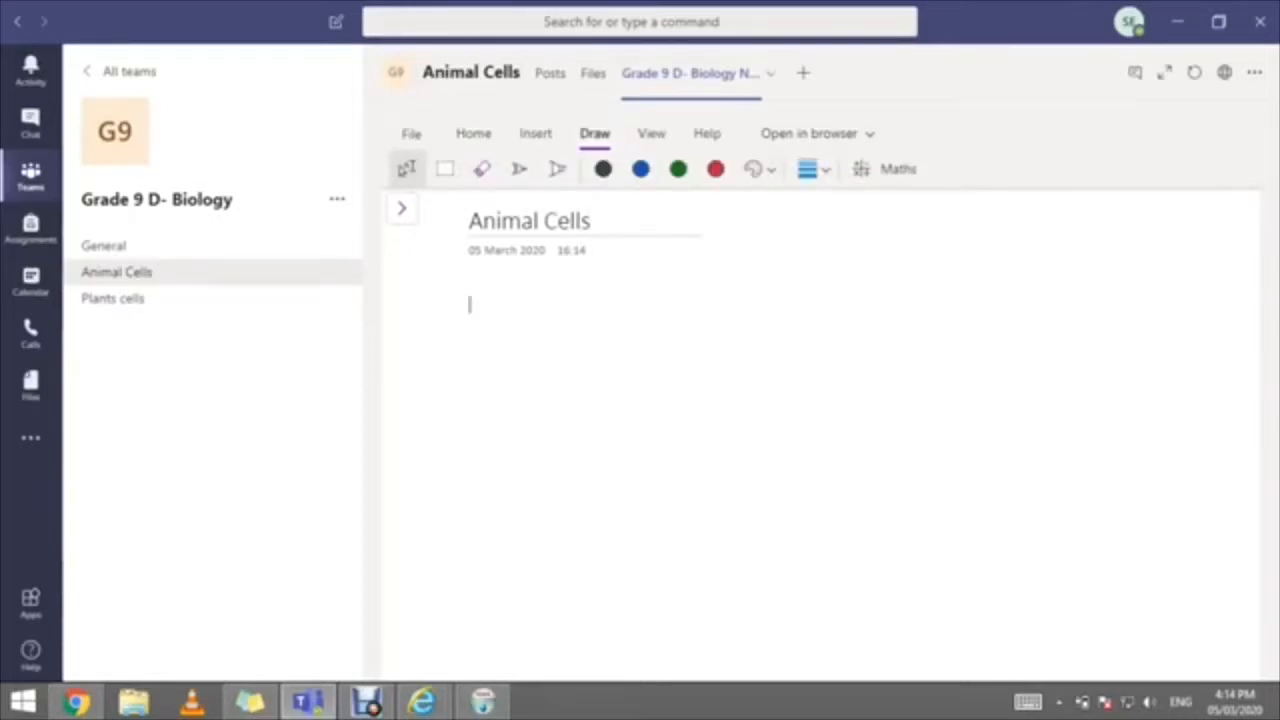
left_click_drag(840, 333, 705, 440)
left_click(519, 168)
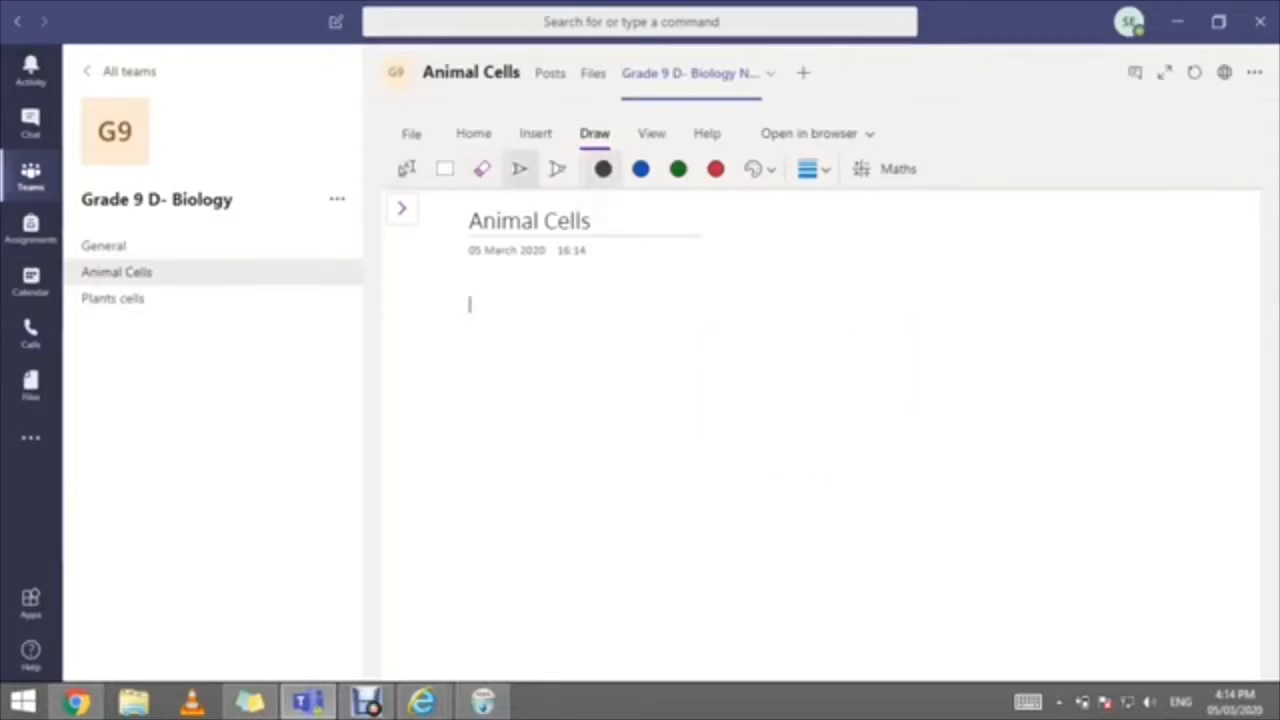
mouse_move(795, 392)
left_mouse_down()
mouse_move(812, 415)
mouse_move(772, 392)
left_mouse_up()
left_click_drag(748, 463, 862, 545)
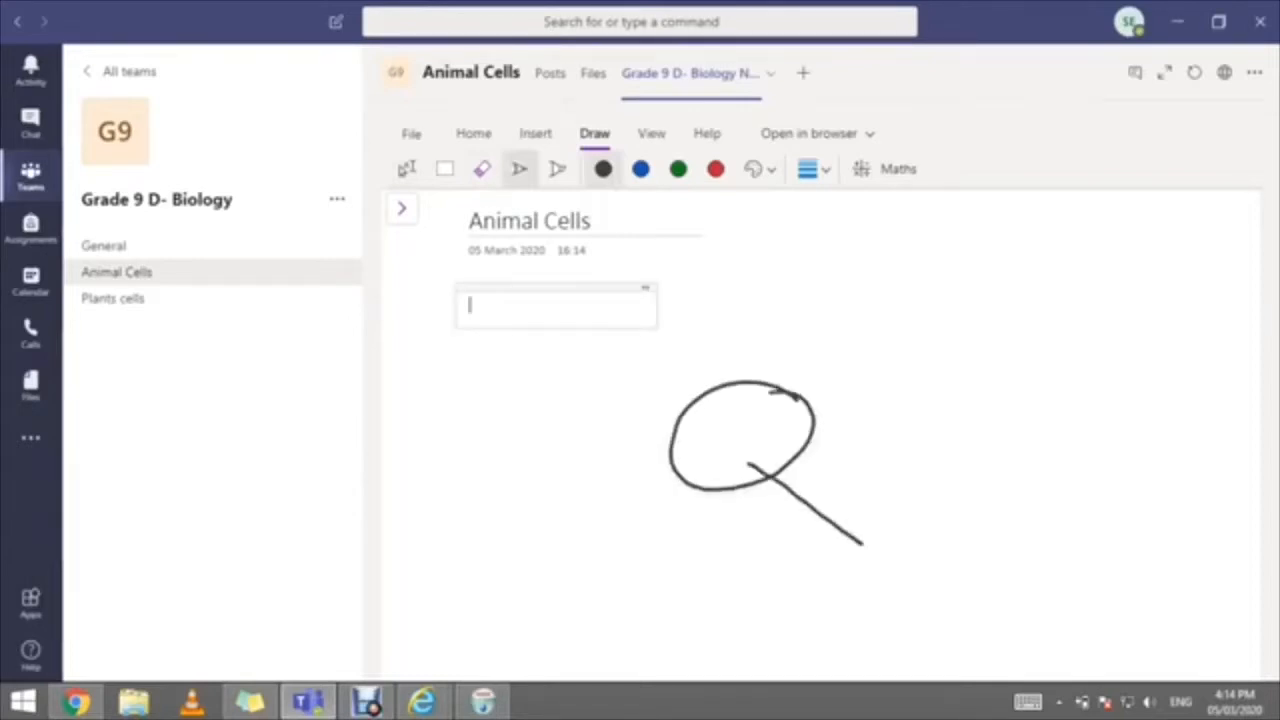
left_click_drag(882, 438, 756, 612)
mouse_move(1022, 273)
left_mouse_down()
mouse_move(1015, 325)
mouse_move(1170, 436)
left_mouse_up()
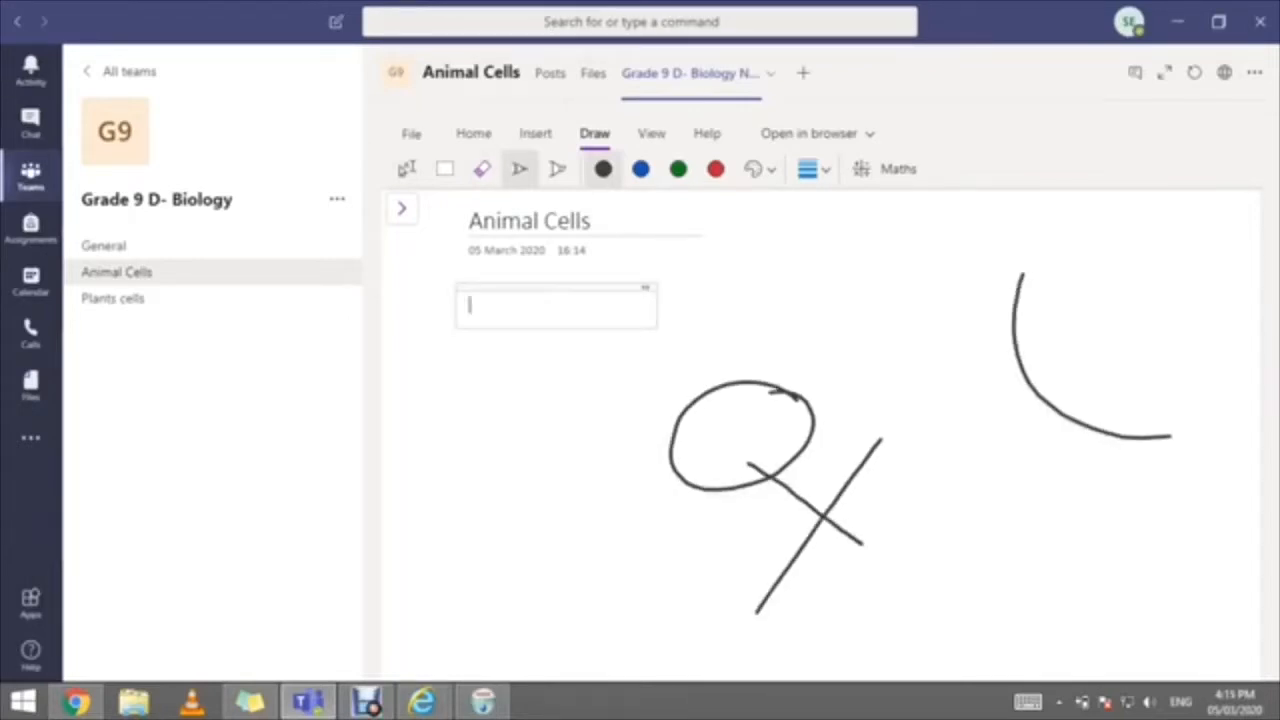
left_click_drag(1014, 333, 888, 434)
left_click_drag(1056, 399, 1027, 510)
left_click_drag(1137, 445, 1141, 632)
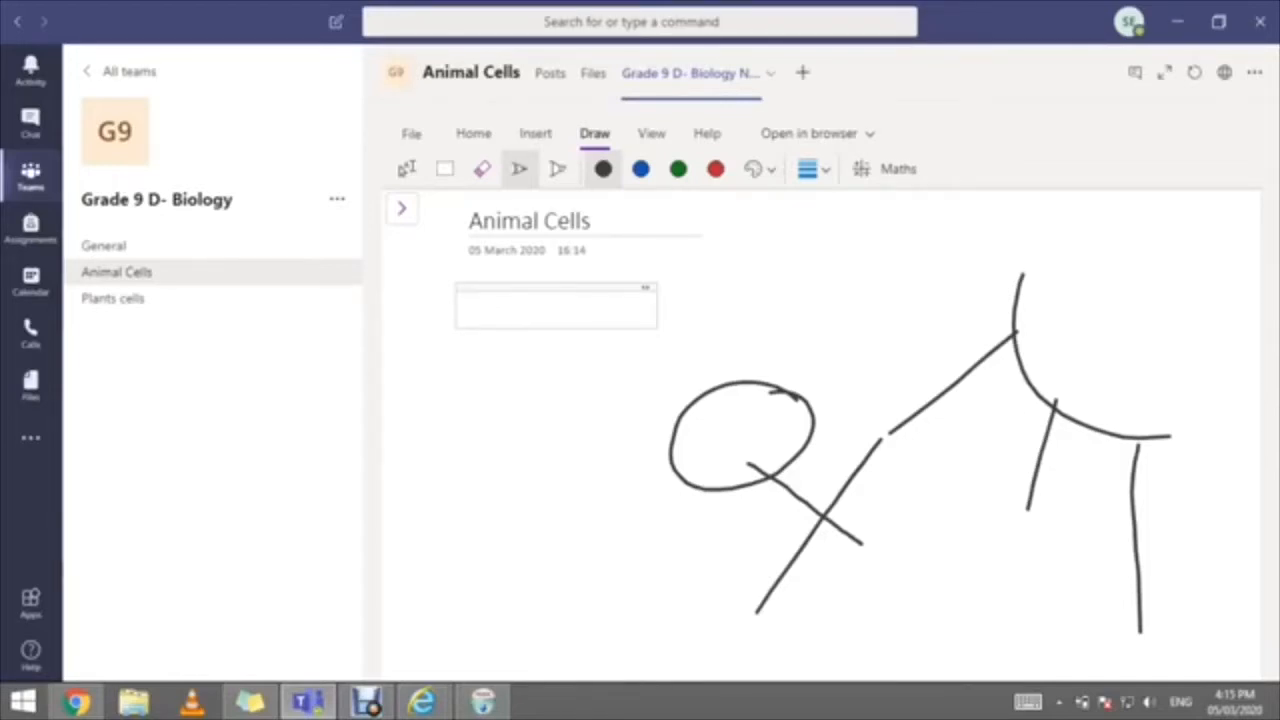
Step: Browse the apps that can be added as tabs to the Animal Cells channel, then dismiss the list without adding one
left_click(803, 73)
scroll(640, 358, "down", 20)
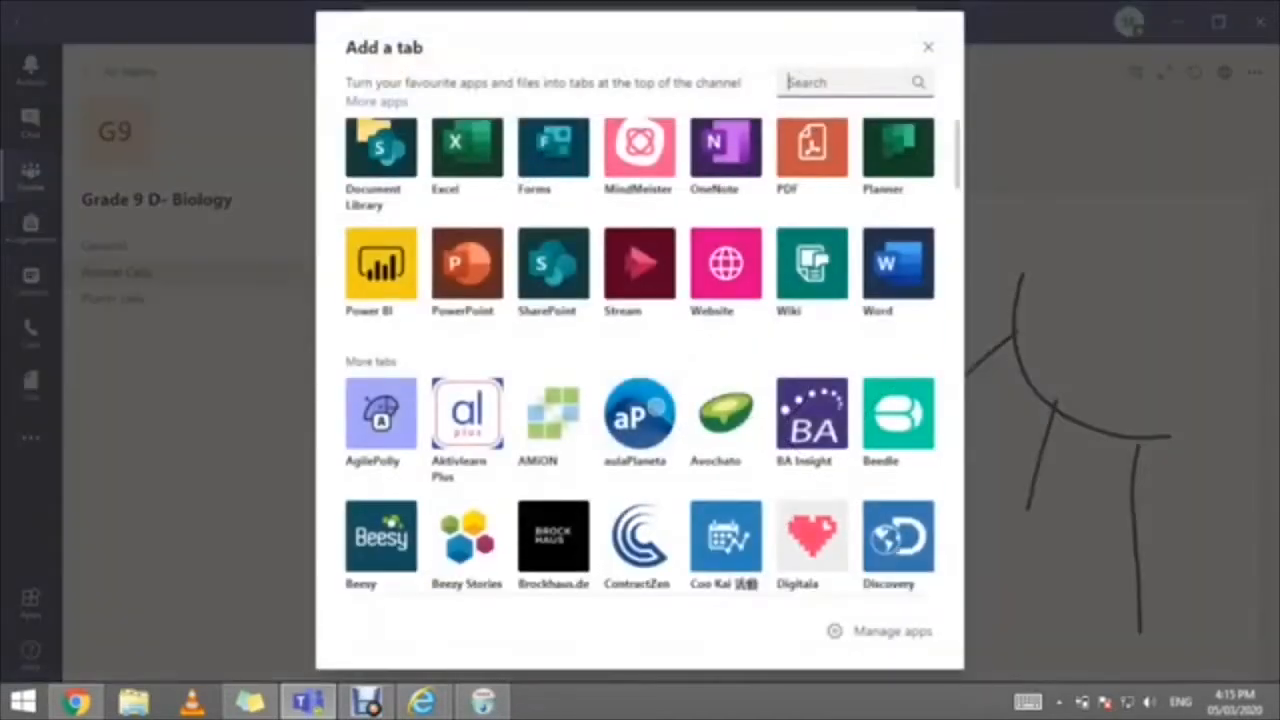
scroll(640, 358, "down", 3)
scroll(640, 358, "up", 20)
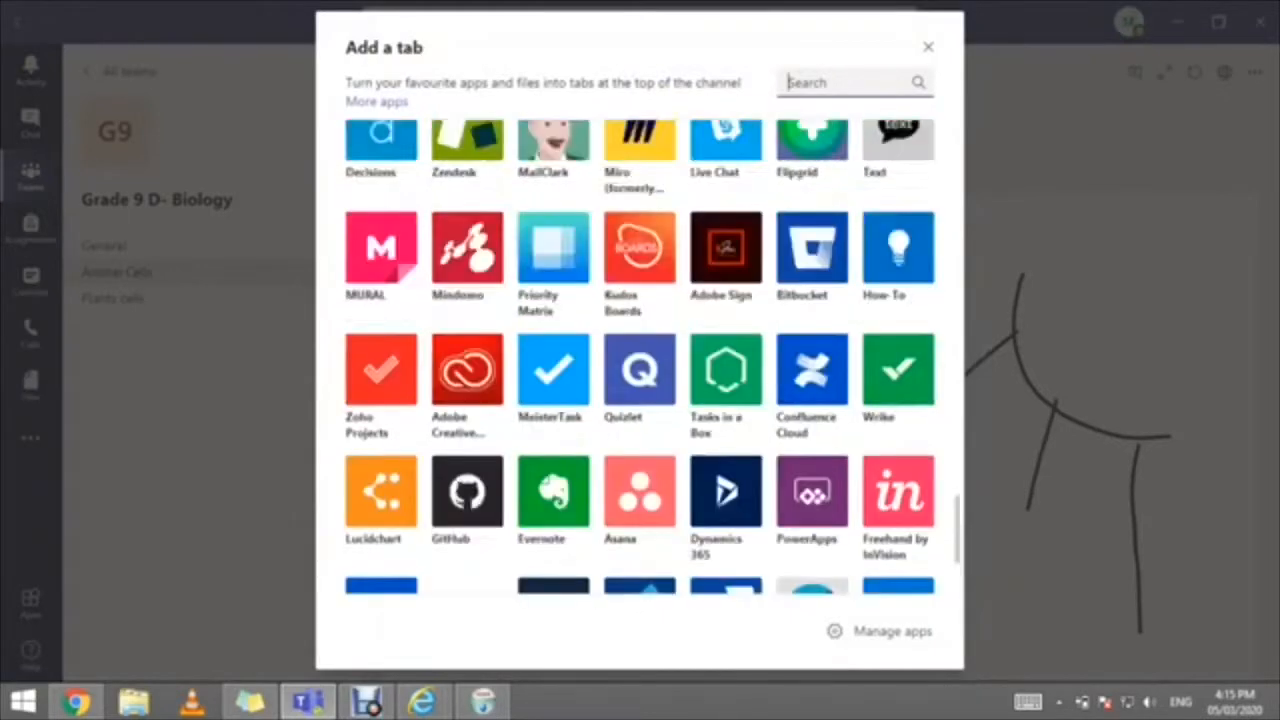
left_click(928, 47)
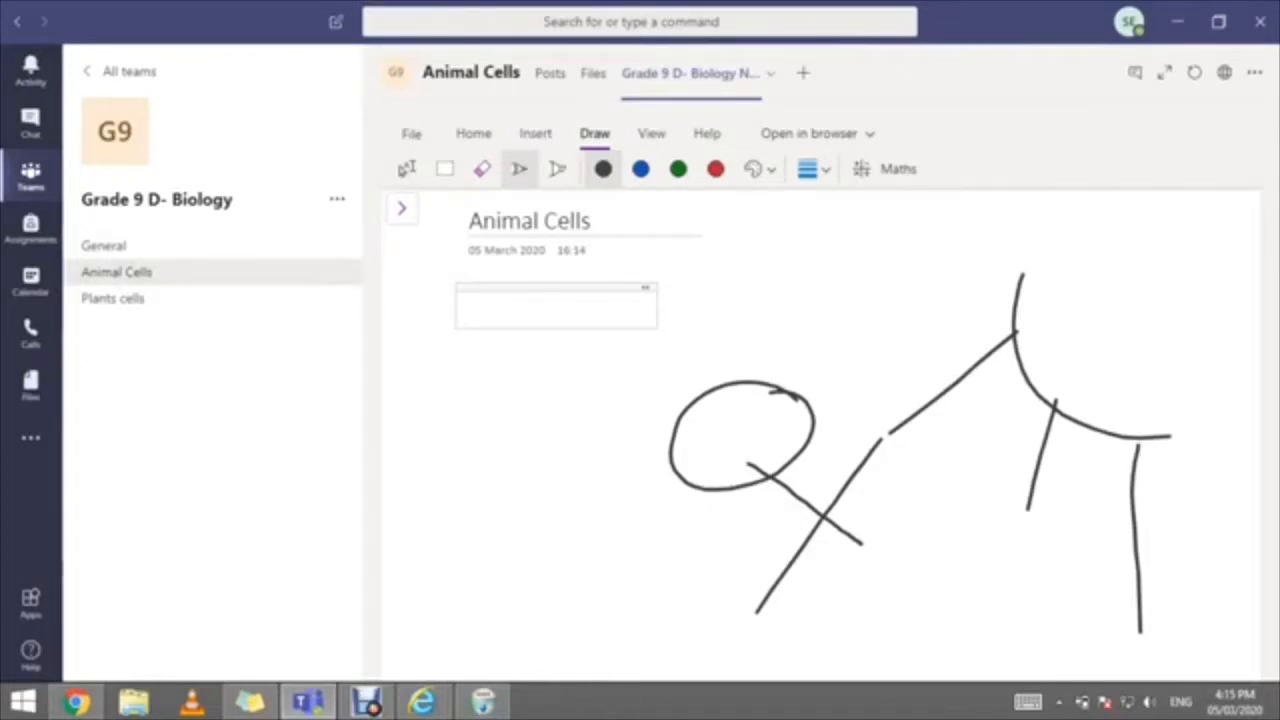
Step: Switch to Chrome, look through the open Microsoft Teams pages, and return to the Teams desktop app
left_click(1178, 21)
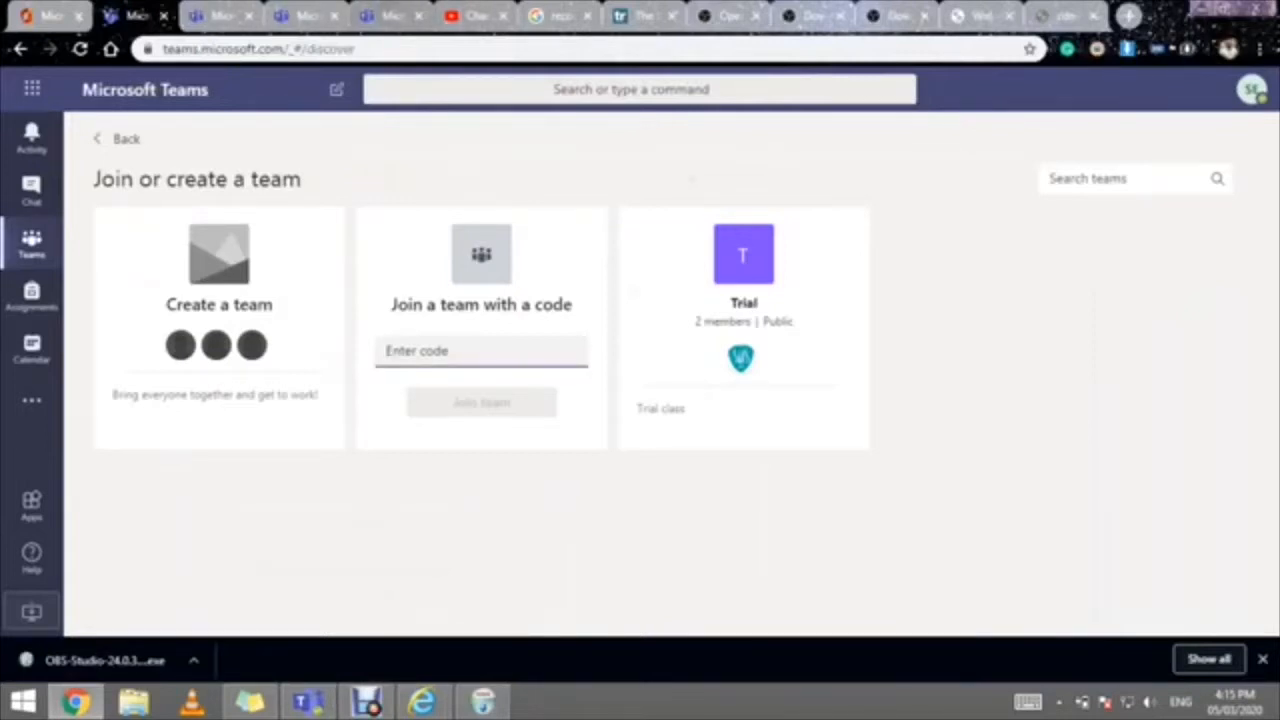
left_click(390, 16)
left_click(305, 16)
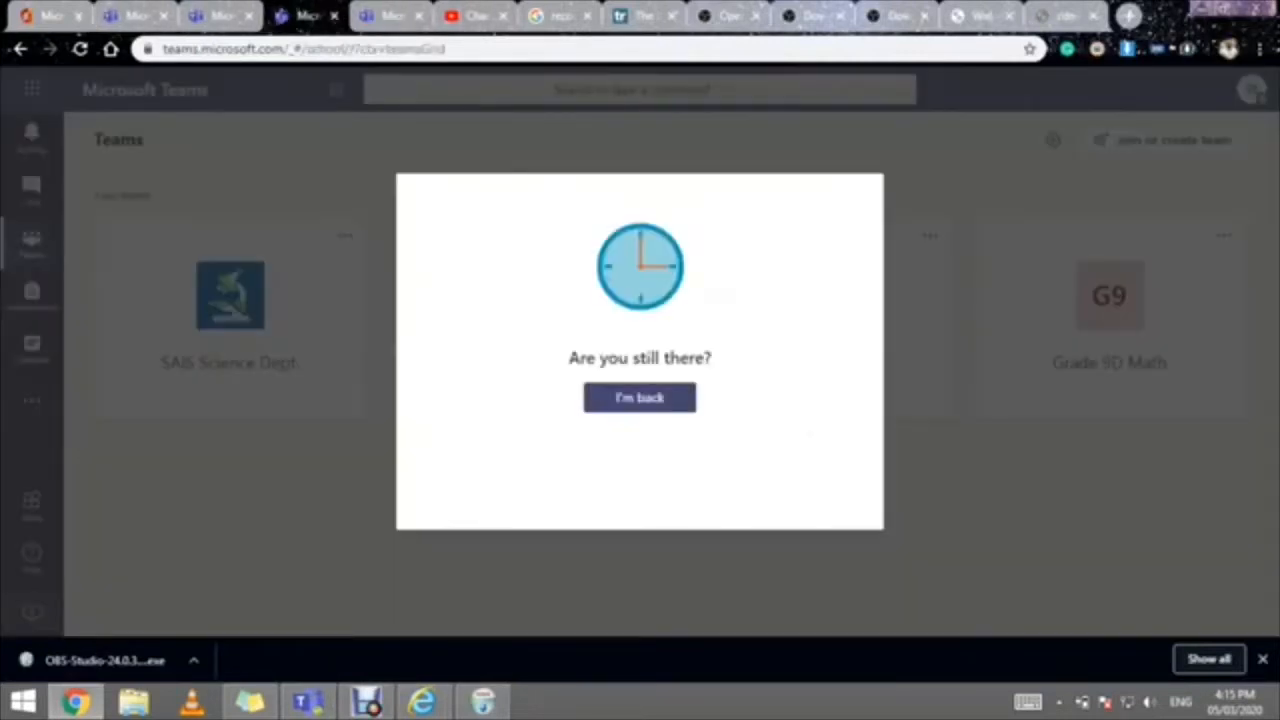
left_click(390, 16)
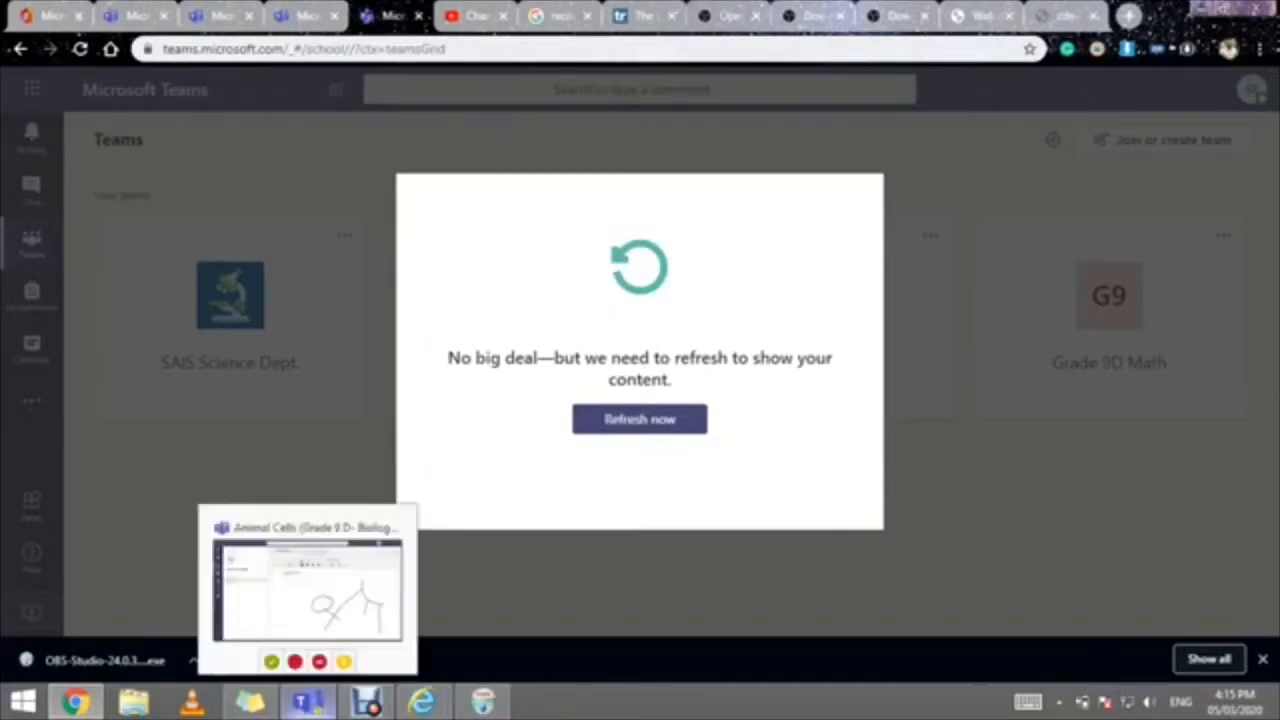
left_click(307, 700)
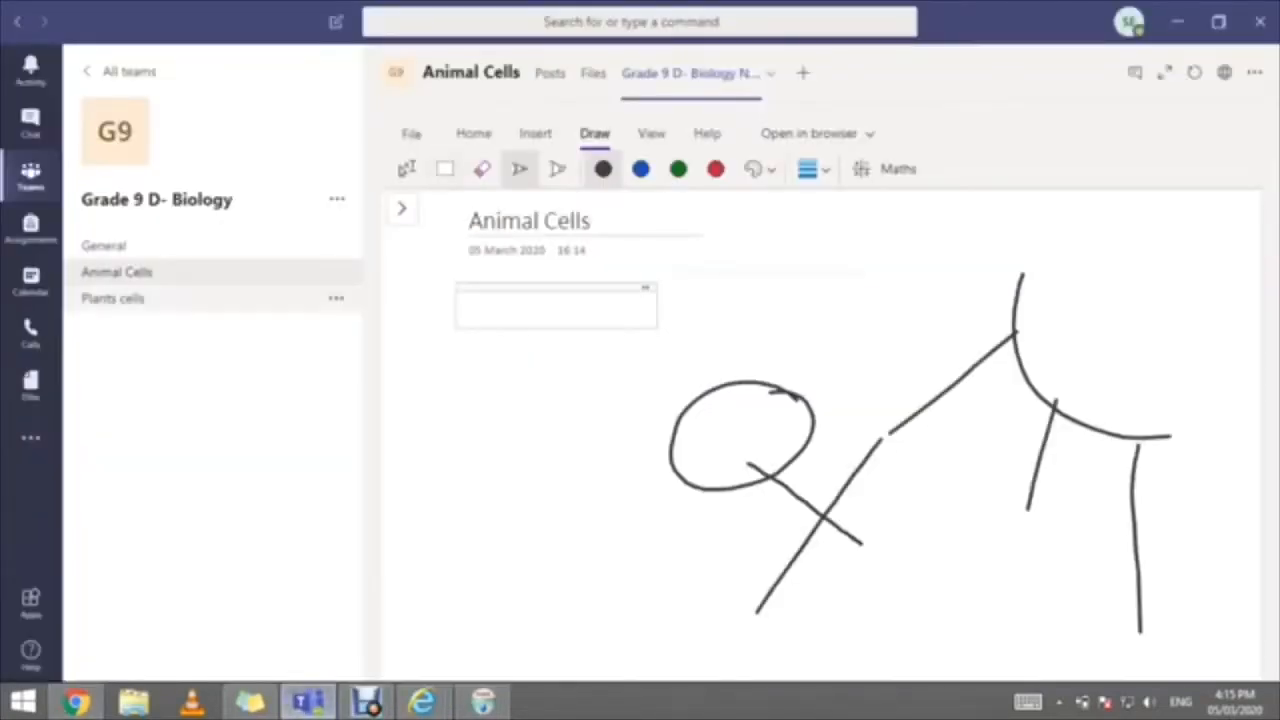
Step: Open the management settings of the Grade 9D Math team and highlight the Team code option
left_click(31, 176)
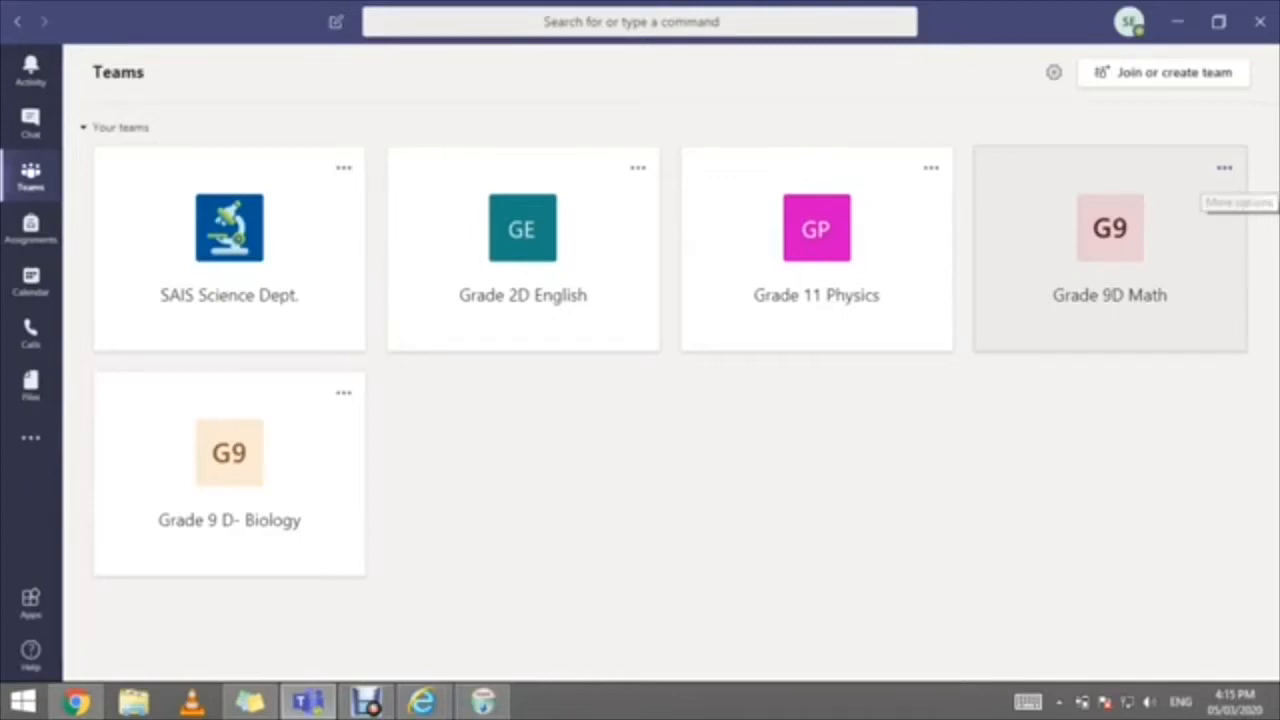
left_click(1224, 168)
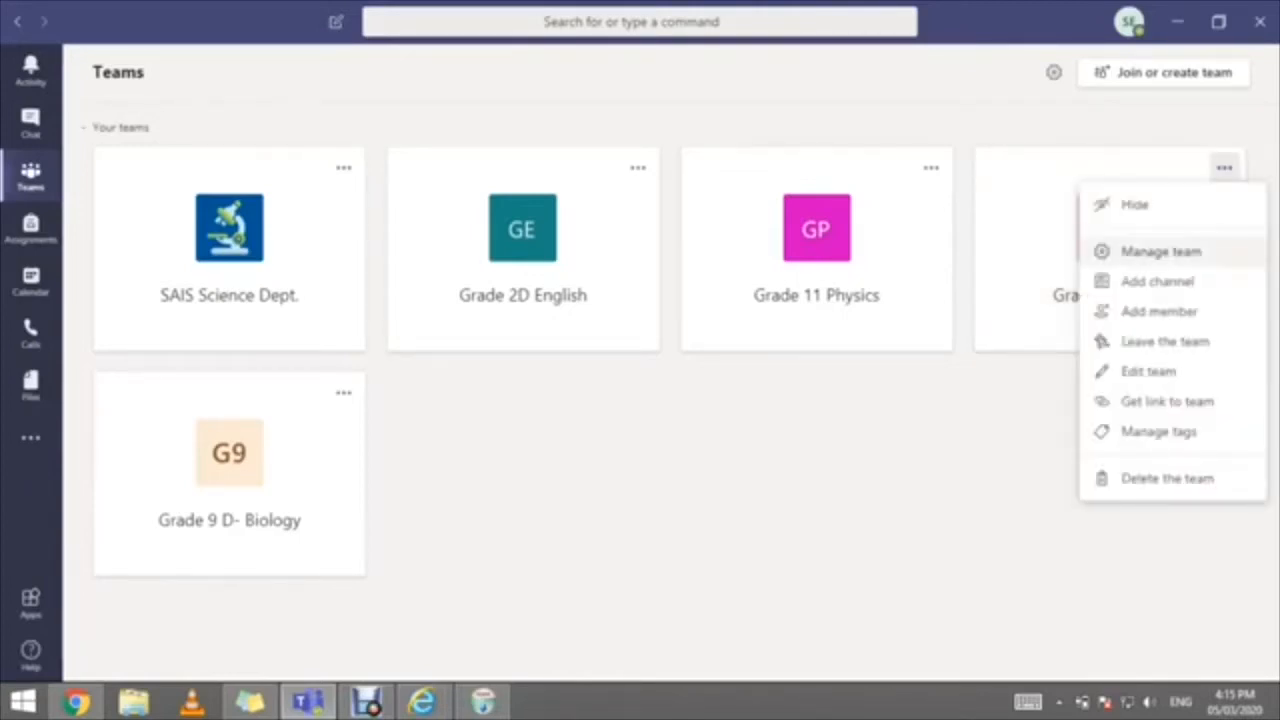
left_click(1160, 252)
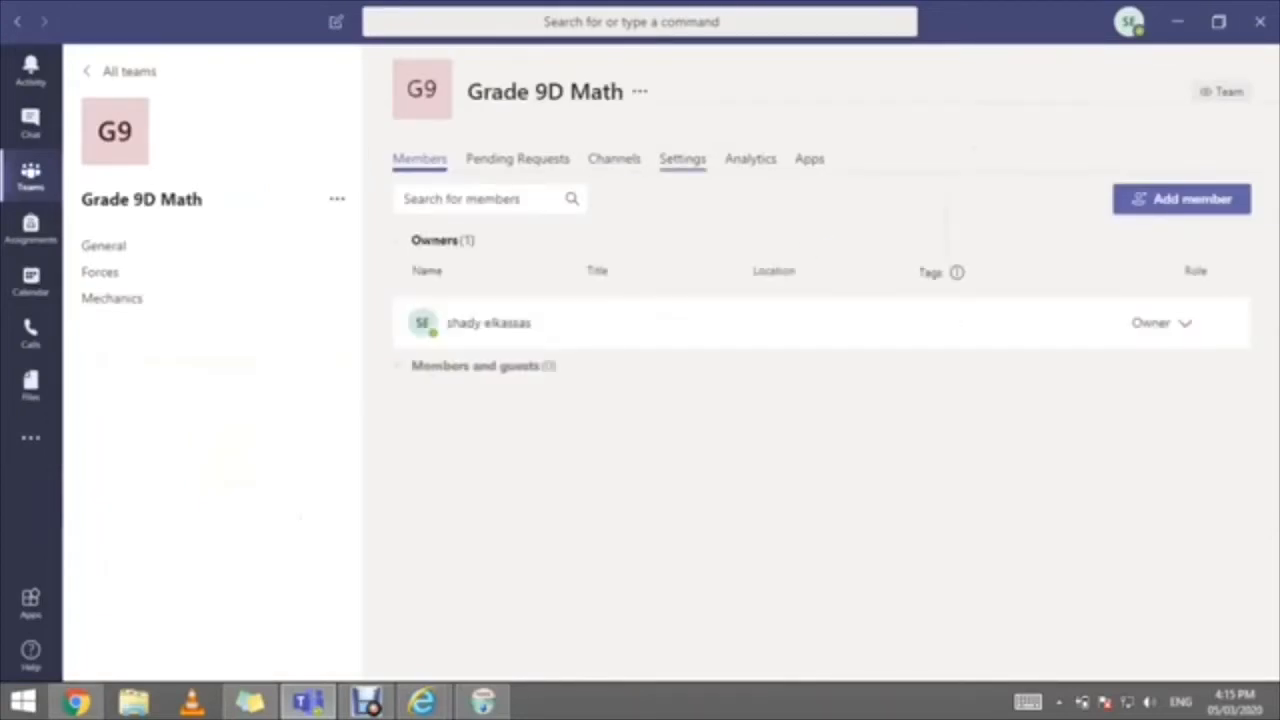
left_click(683, 160)
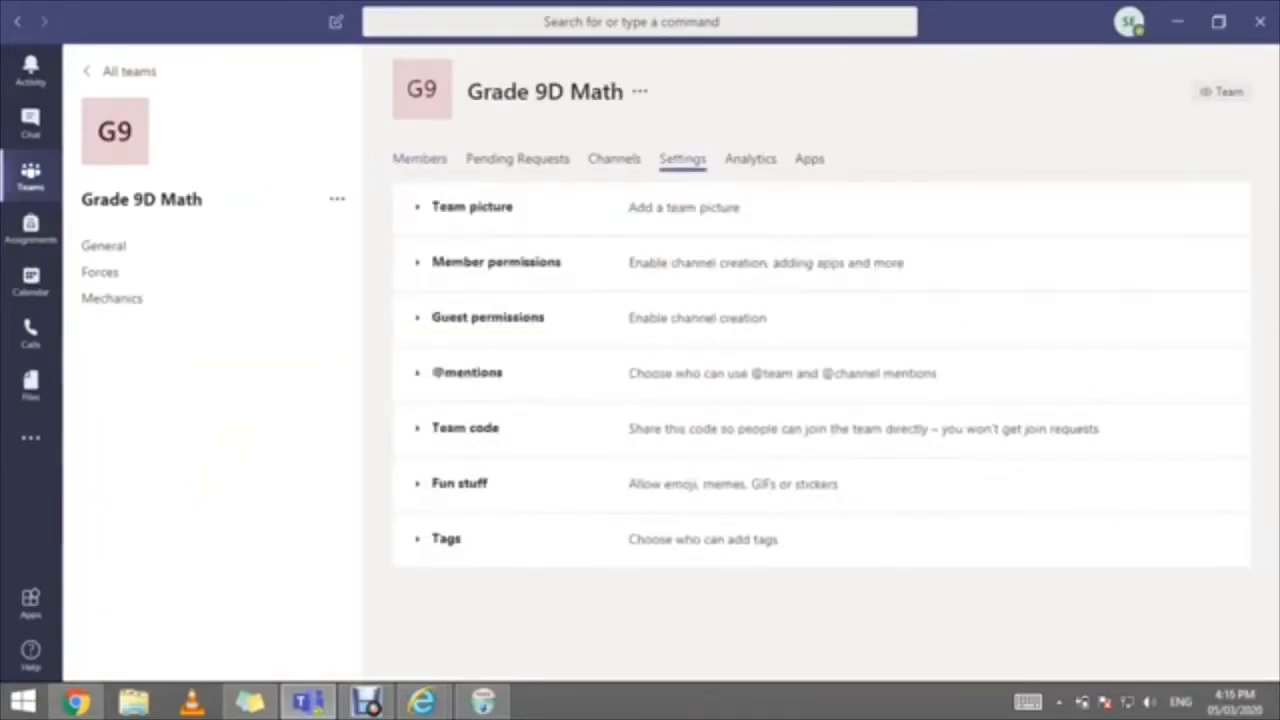
left_click_drag(432, 428, 500, 428)
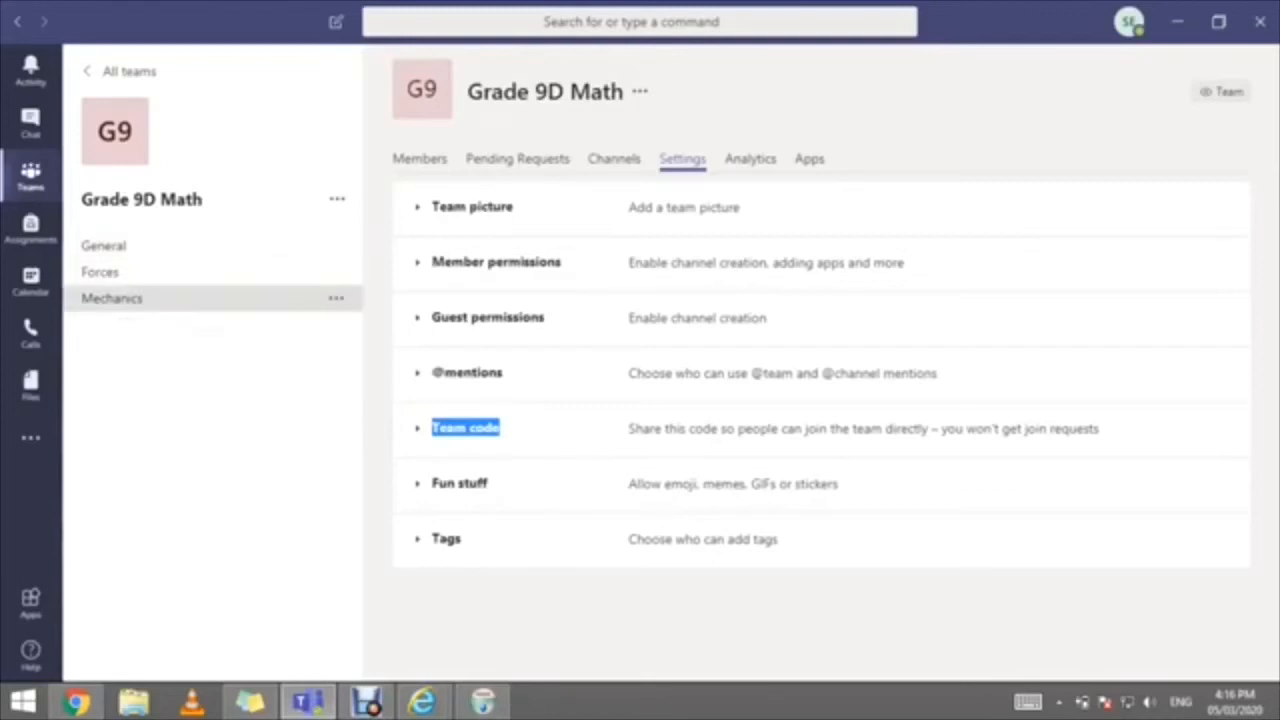
Step: View the posts in the Forces channel and the apps available as tabs there, then dismiss the app list
left_click(104, 272)
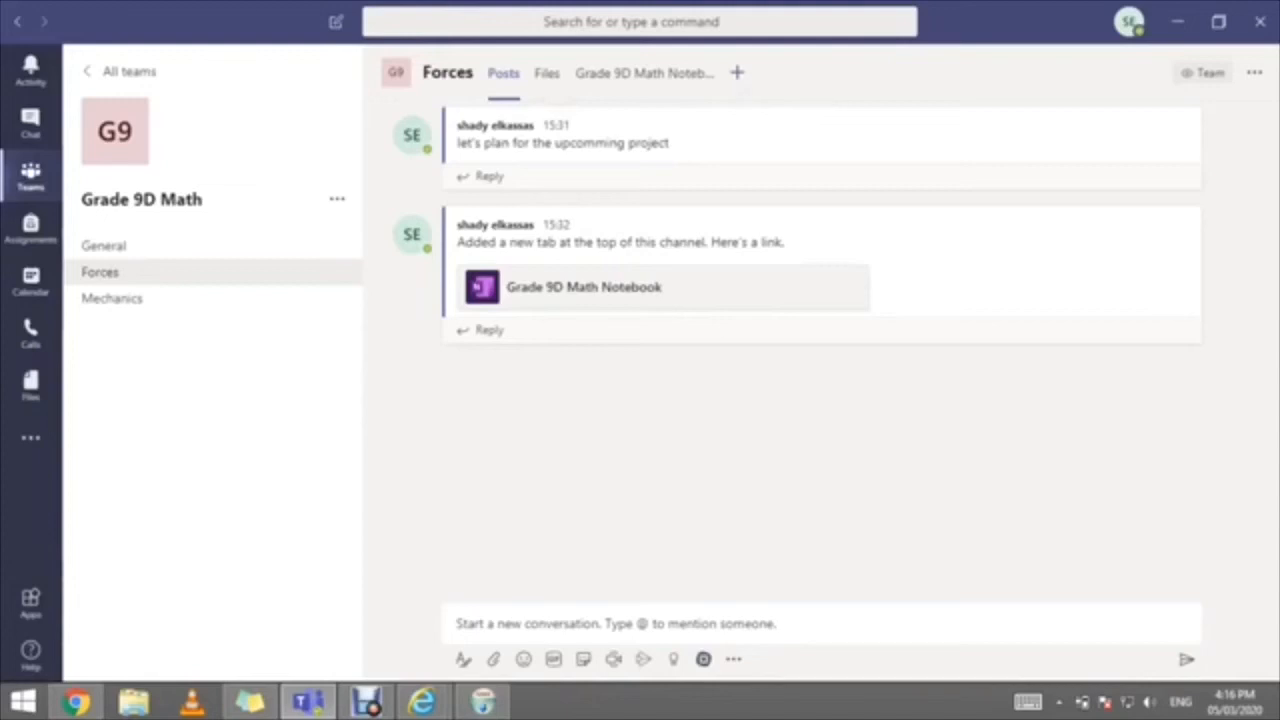
left_click(737, 73)
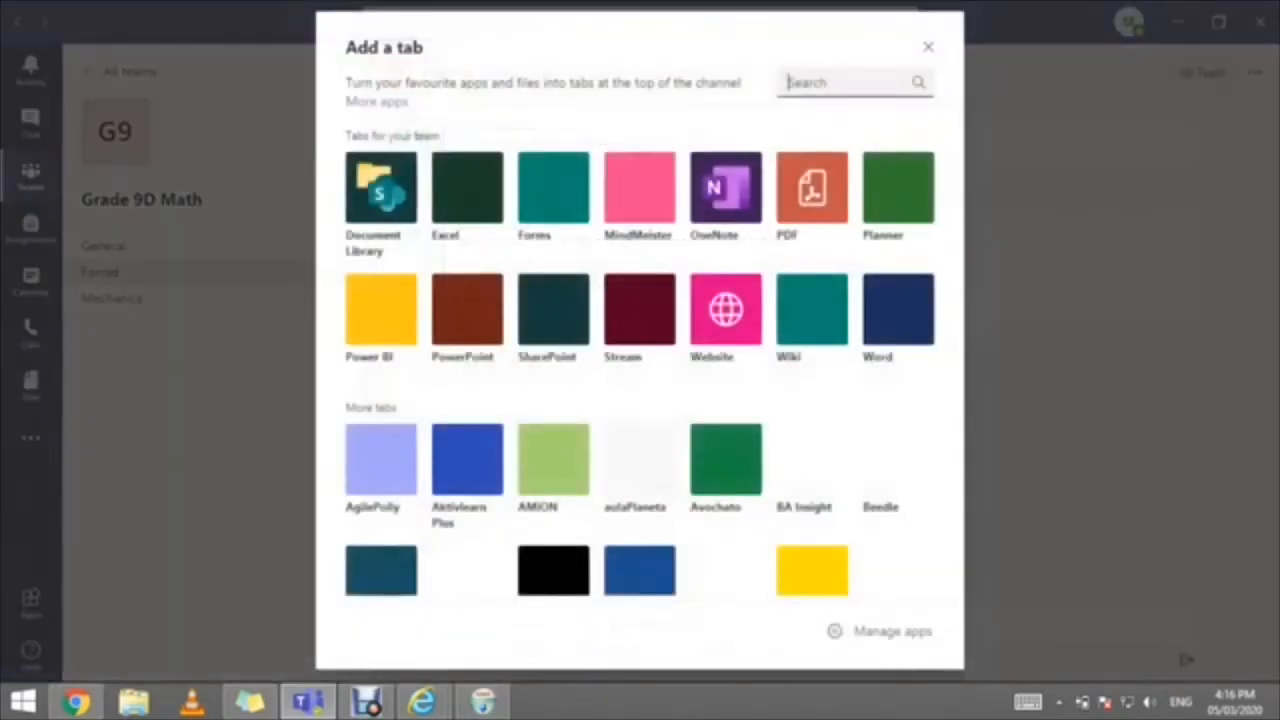
left_click(928, 47)
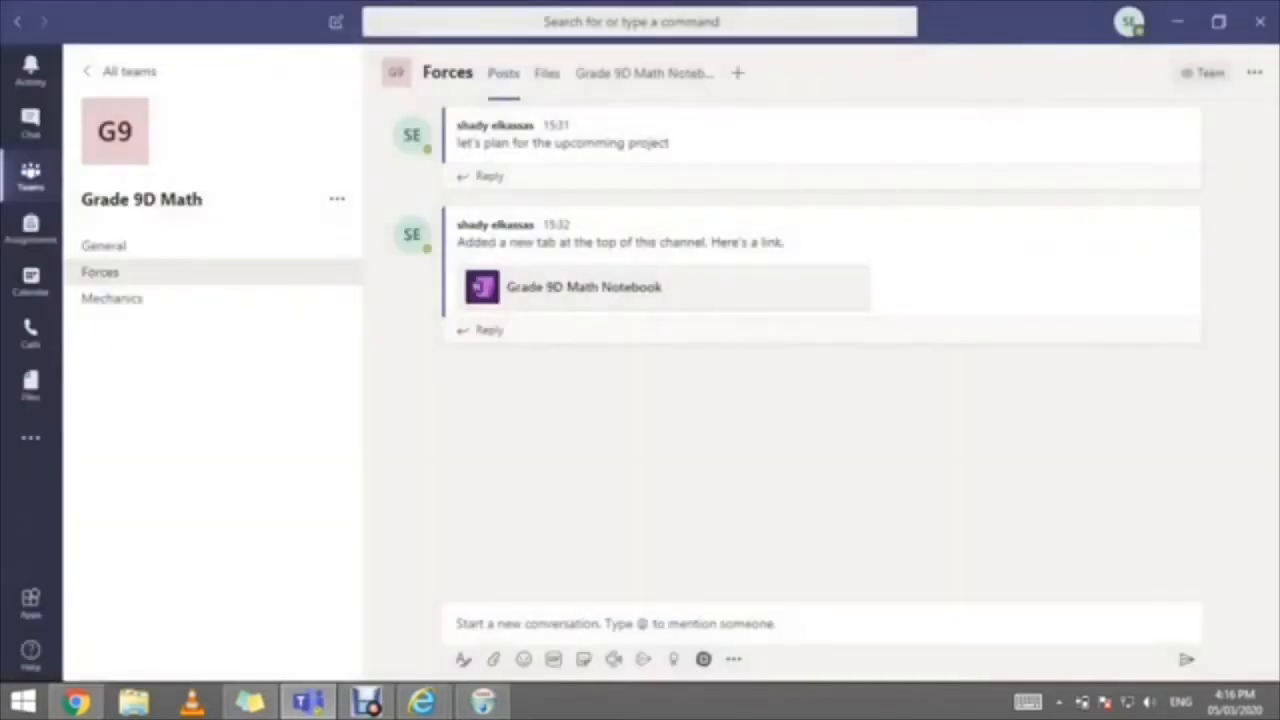